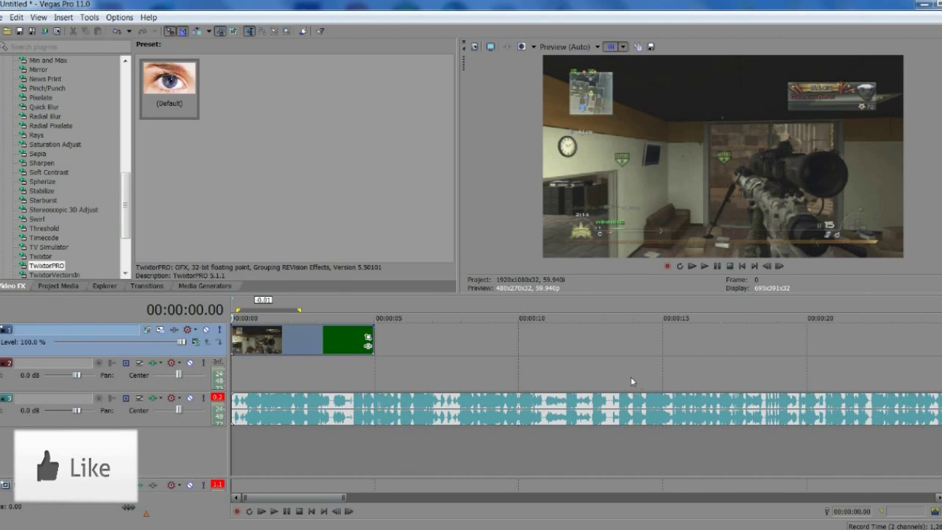
Step: Check the resample setting in the video clip's event properties
scroll(631, 379, "up", 3)
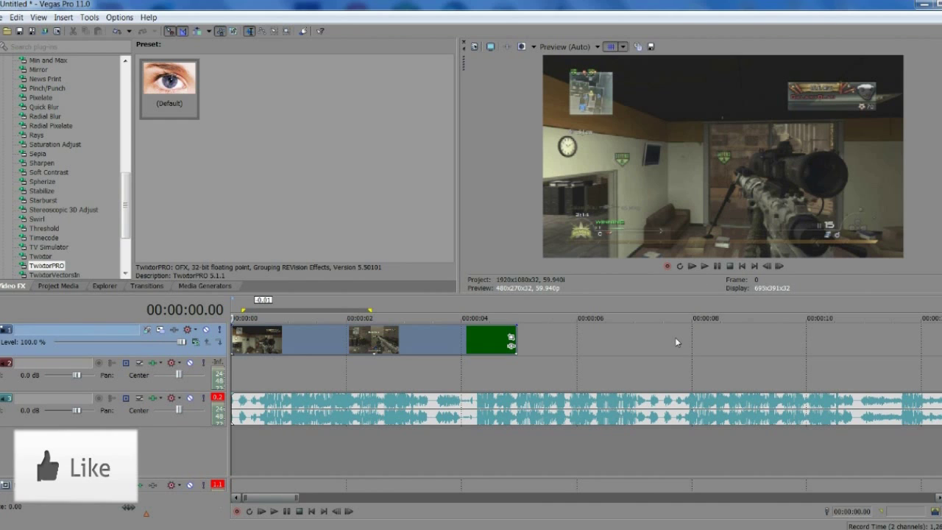
scroll(675, 337, "down", 2)
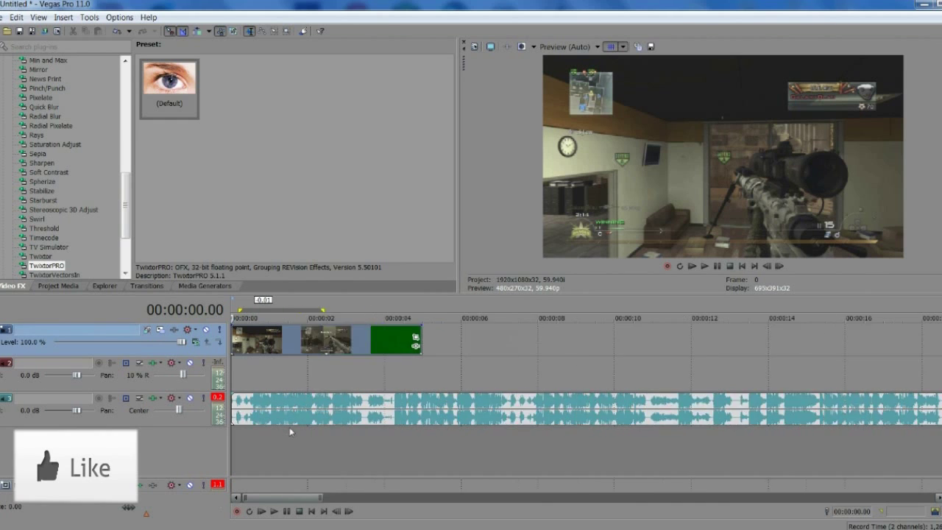
scroll(289, 427, "up", 1)
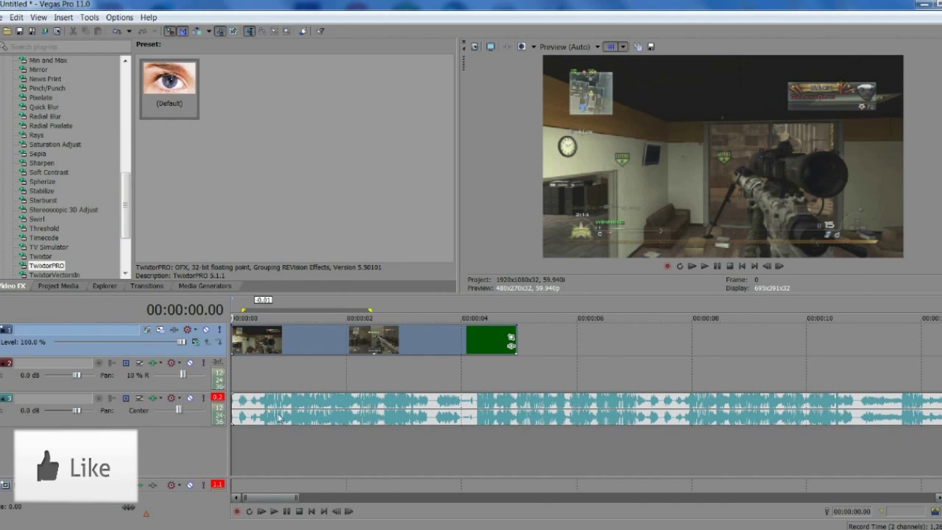
right_click(345, 352)
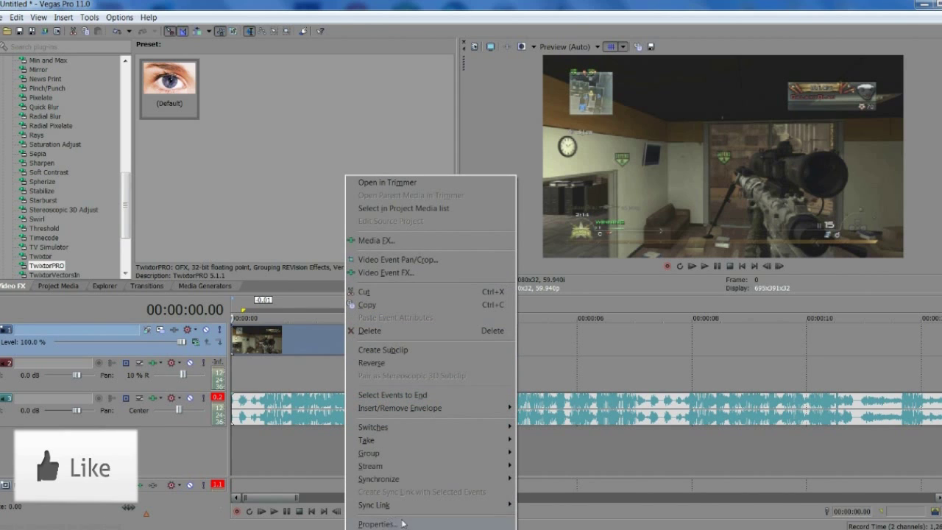
left_click(403, 523)
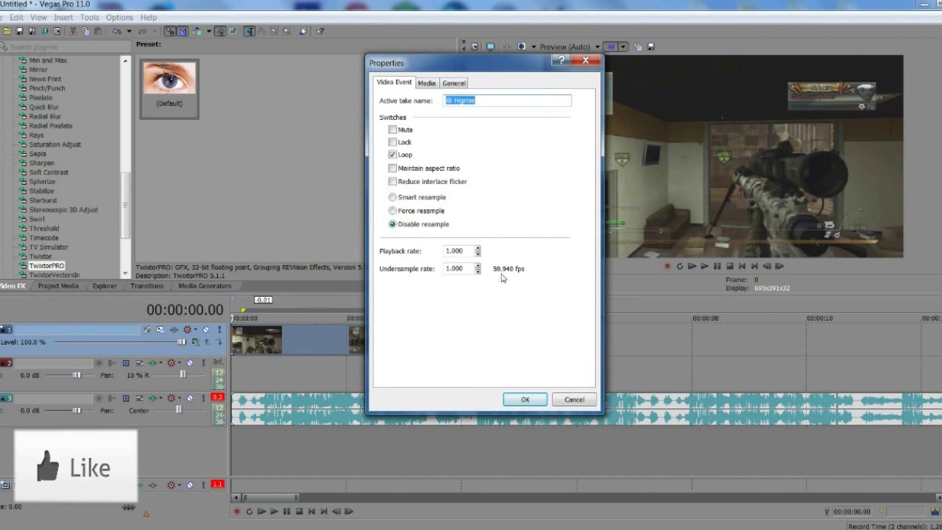
left_click(521, 401)
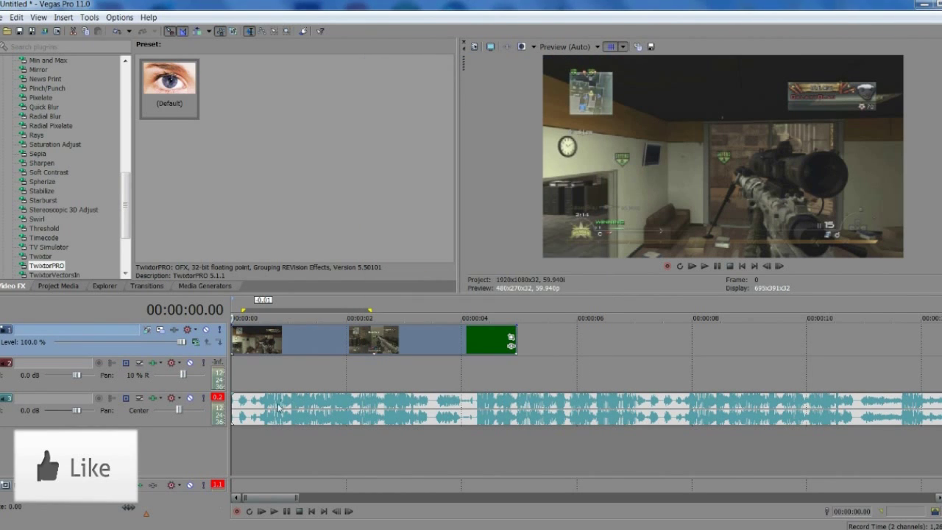
Step: Inspect the kill moment around 00:00:01.03 in the clip and preview it against the music from the start
left_click(269, 401)
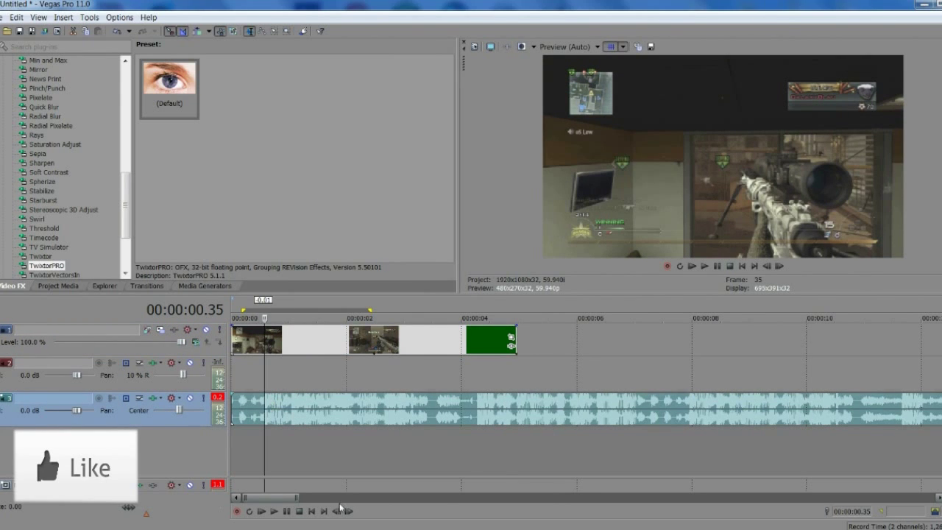
left_click(292, 387)
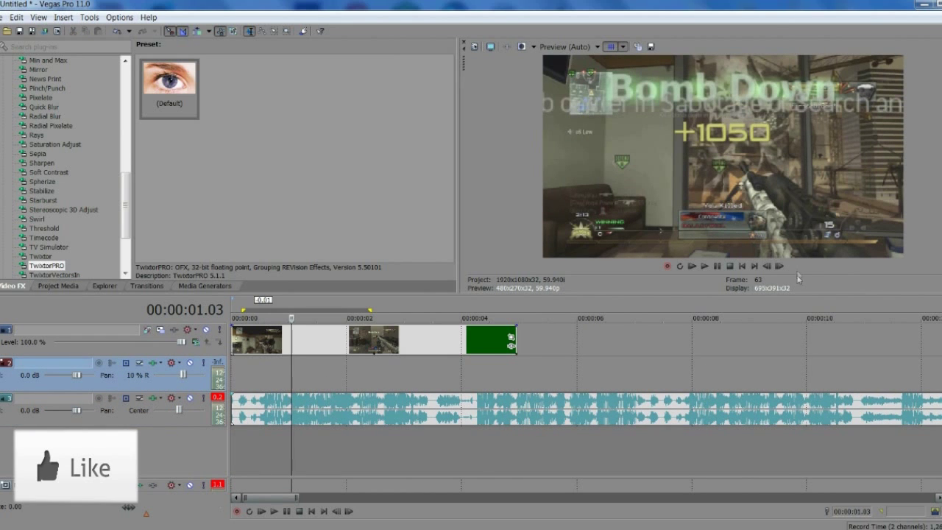
left_click(742, 268)
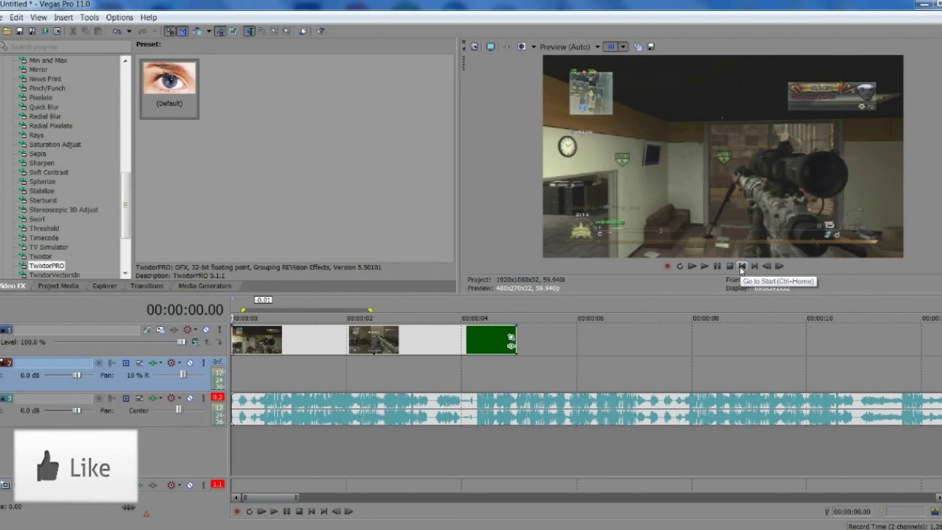
scroll(517, 351, "up", 2)
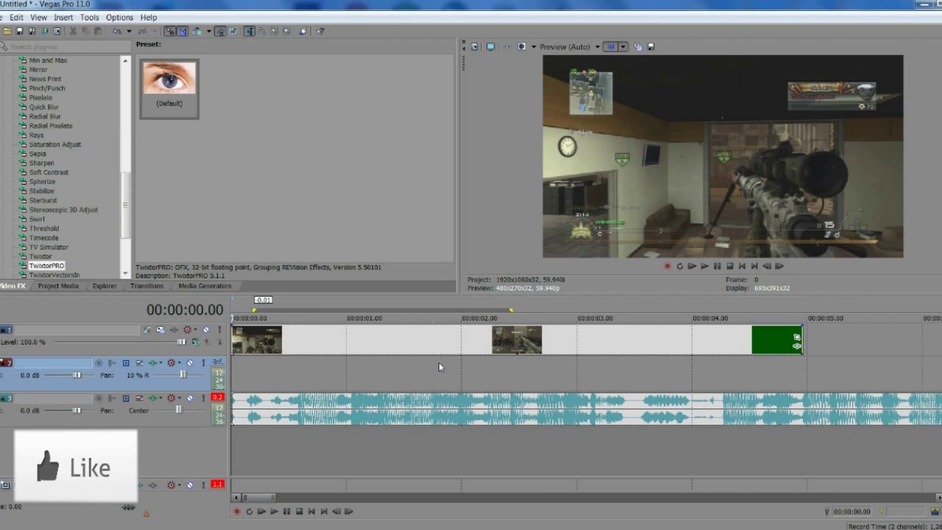
left_click(718, 267)
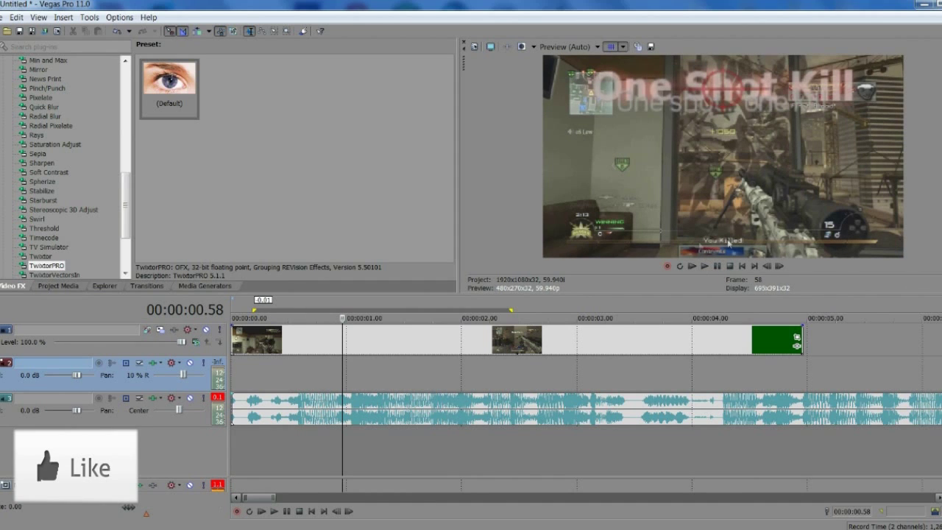
Step: Play from the start to find the first beat and place a timeline marker on it at 00:00:01.03
left_click(741, 266)
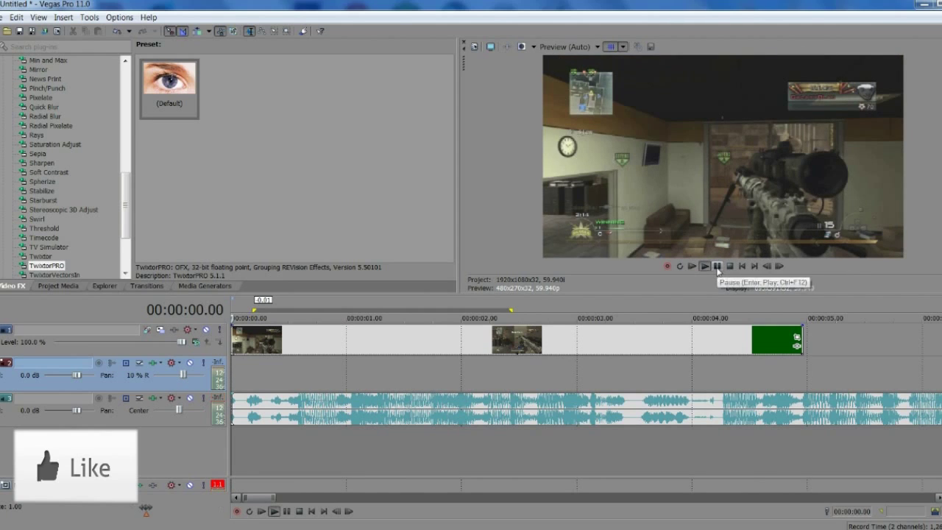
left_click(718, 266)
left_click(718, 266)
scroll(663, 366, "up", 5)
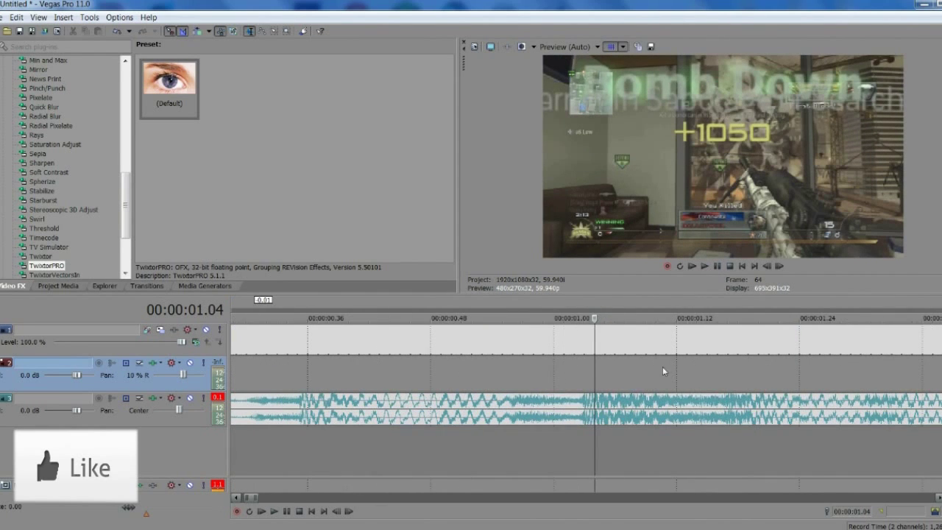
scroll(595, 354, "up", 1)
key("Left")
key("Left")
key("Right")
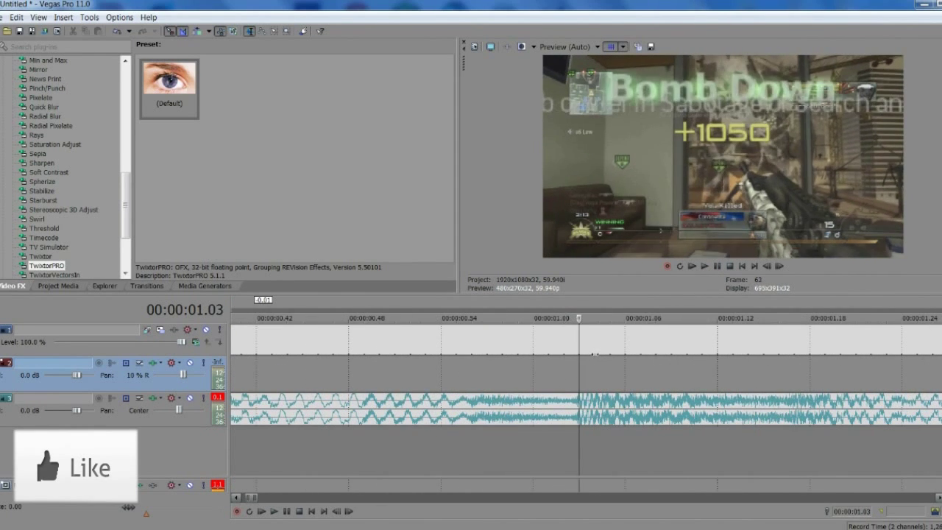
scroll(595, 354, "down", 4)
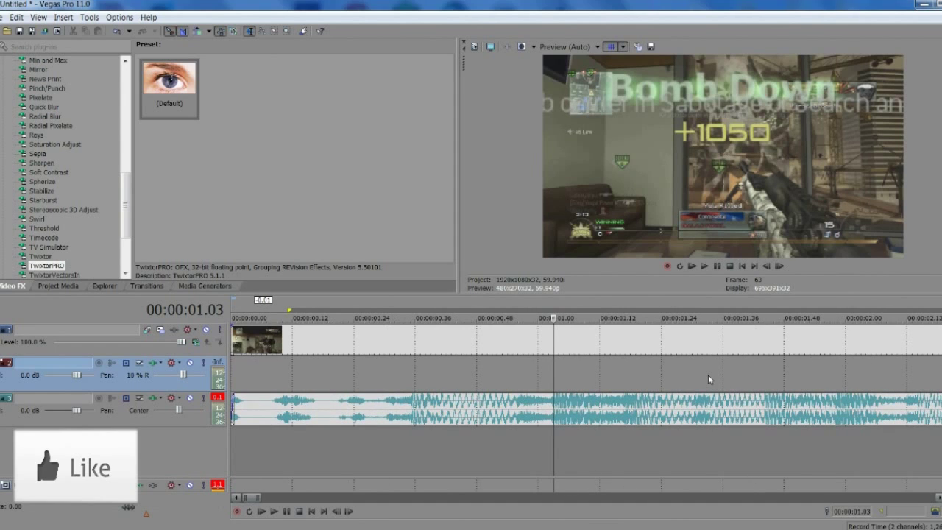
key("m")
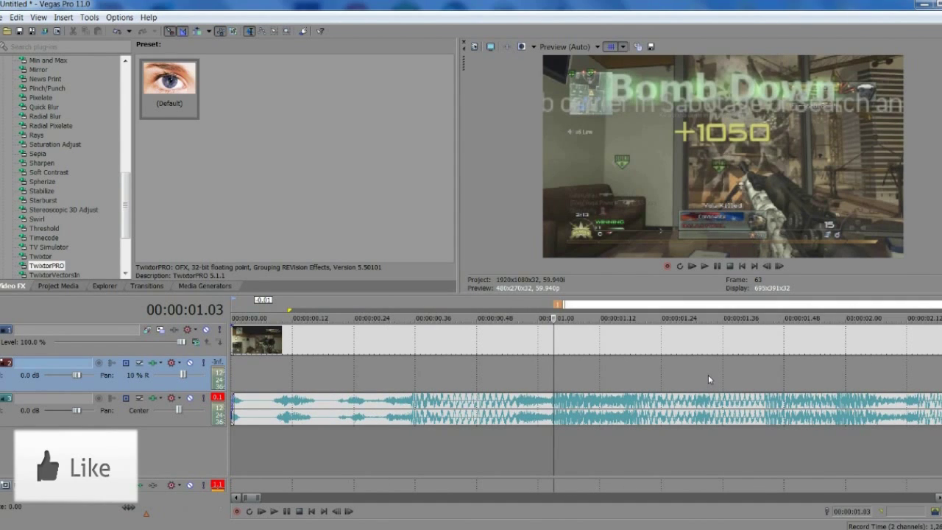
Step: Replay the music around the first marker and place a second marker on the next beat at 00:00:01.17
left_click(425, 373)
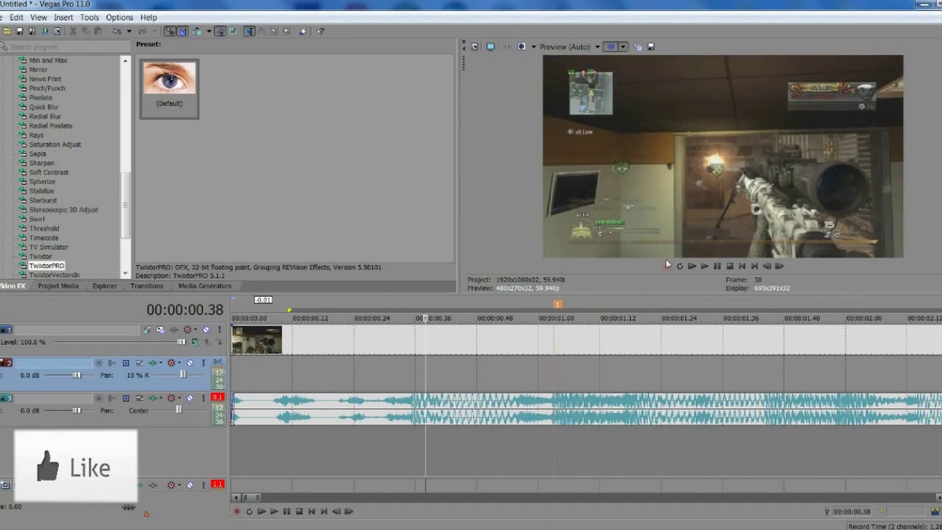
left_click(716, 267)
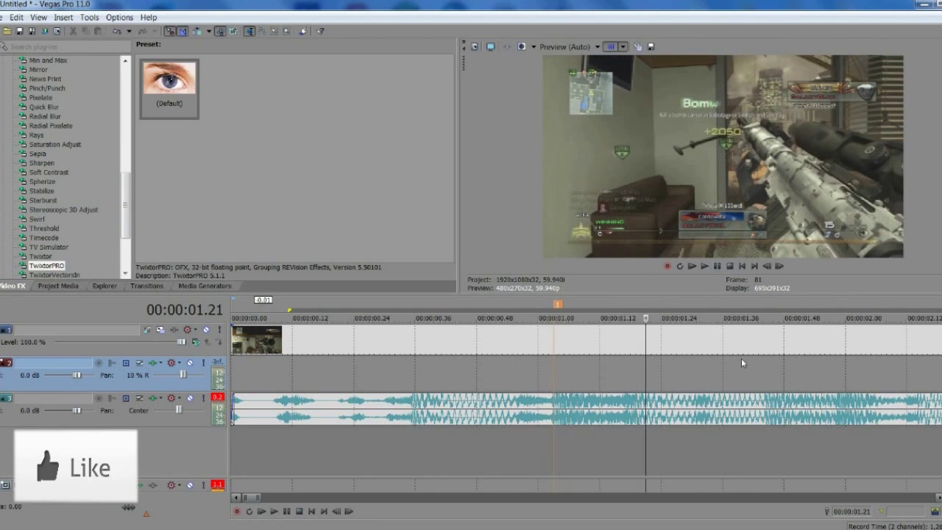
scroll(741, 357, "down", 1)
left_click(467, 370)
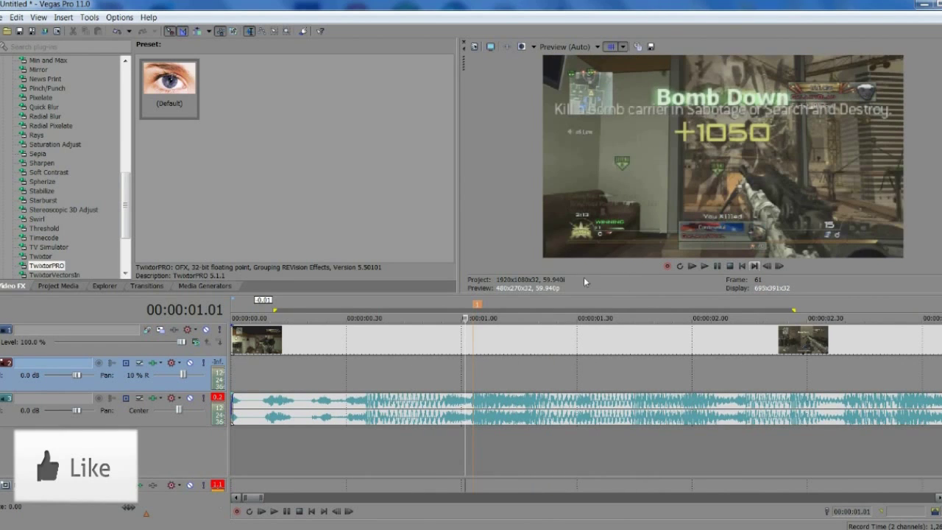
left_click(392, 361)
left_click(705, 266)
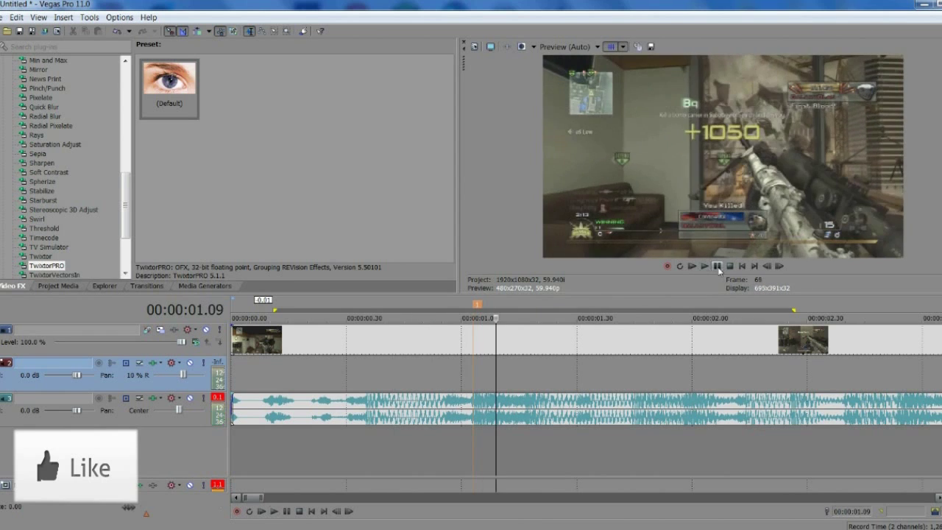
scroll(662, 419, "up", 4)
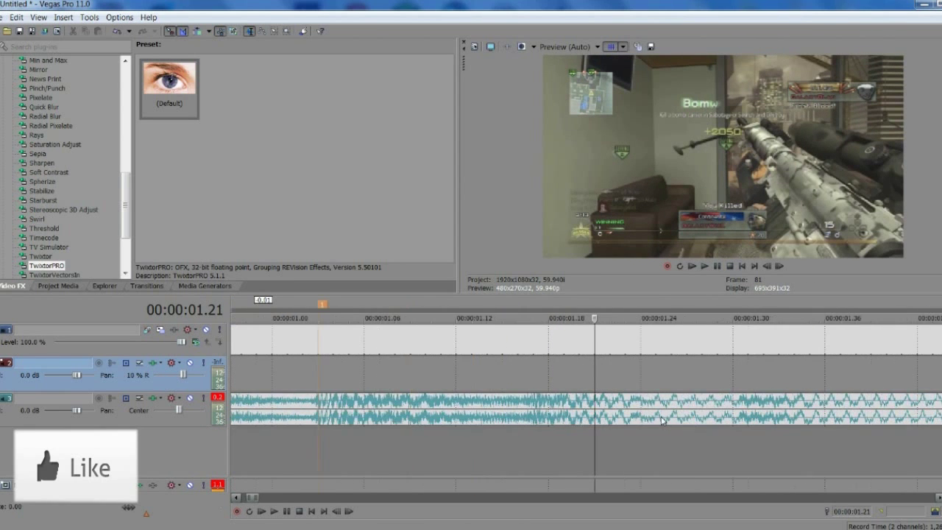
scroll(488, 361, "down", 3)
left_click(527, 366)
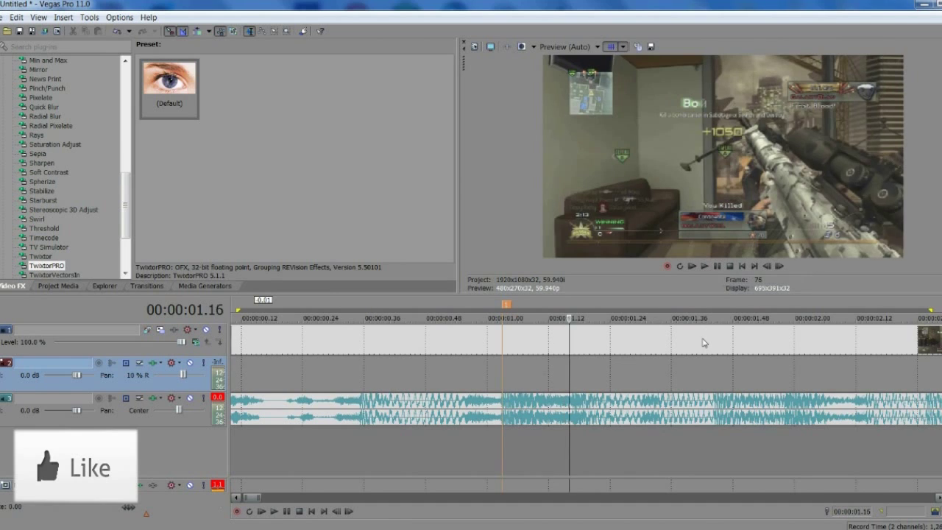
key("m")
Step: Play on from the first marker and place a third marker on the following beat at about 00:00:01.44
left_click(506, 354)
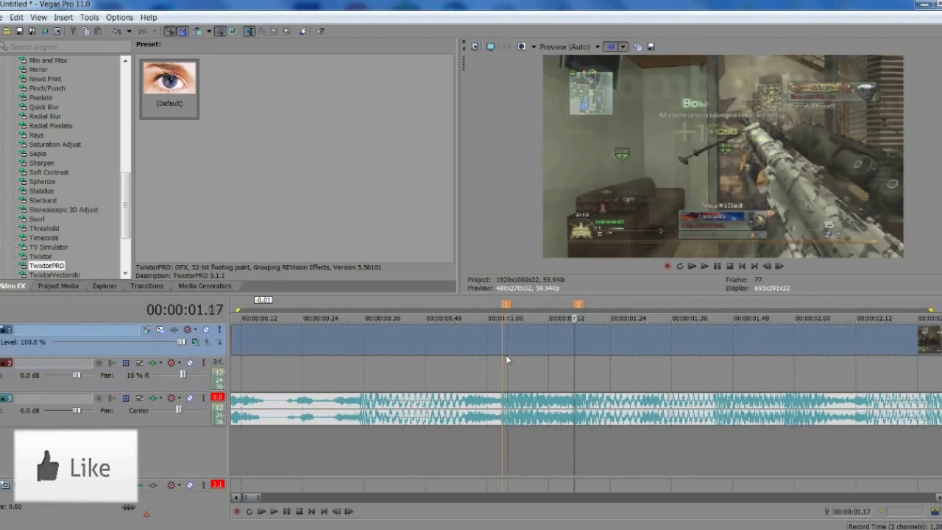
key("space")
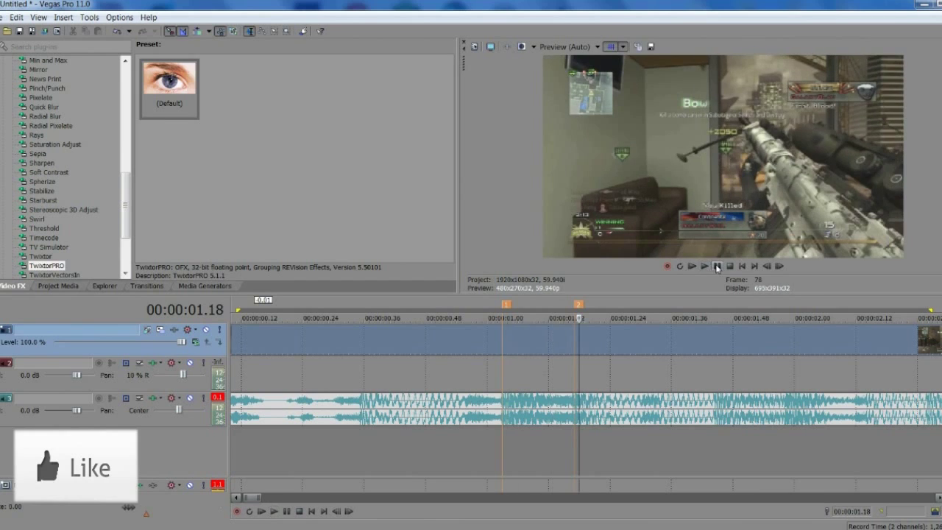
left_click(718, 267)
key("Left")
key("Left")
key("m")
Step: Play on past the third marker and place a fourth marker on the beat at 00:00:01.58
left_click(532, 337)
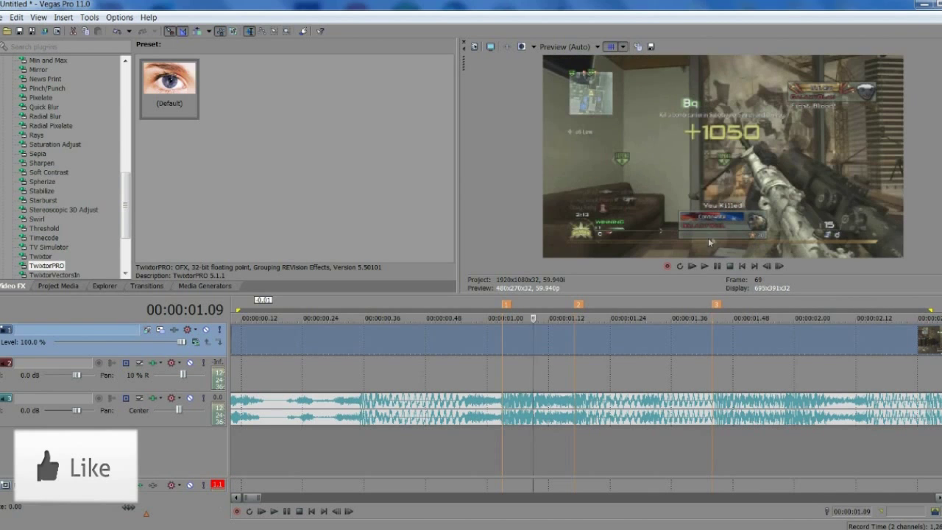
left_click(717, 268)
left_click(718, 268)
scroll(780, 329, "up", 3)
key("Left")
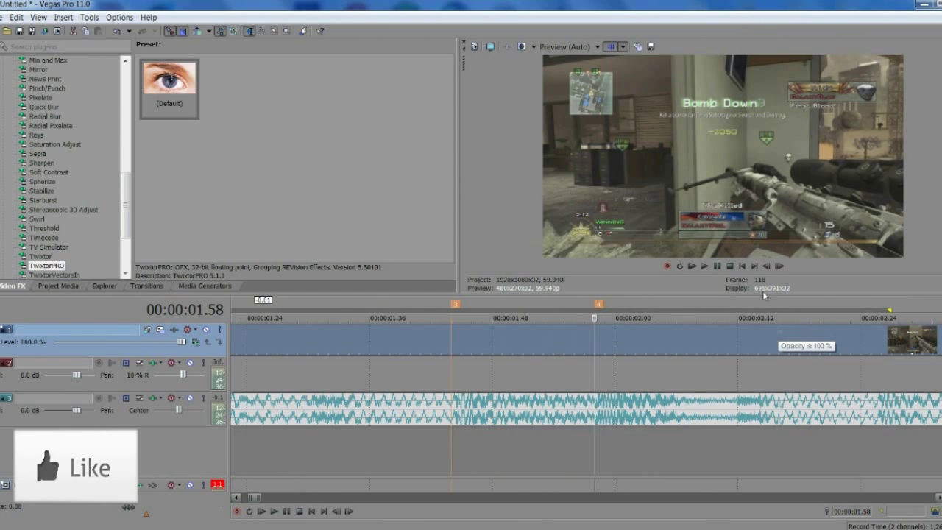
scroll(780, 329, "down", 5)
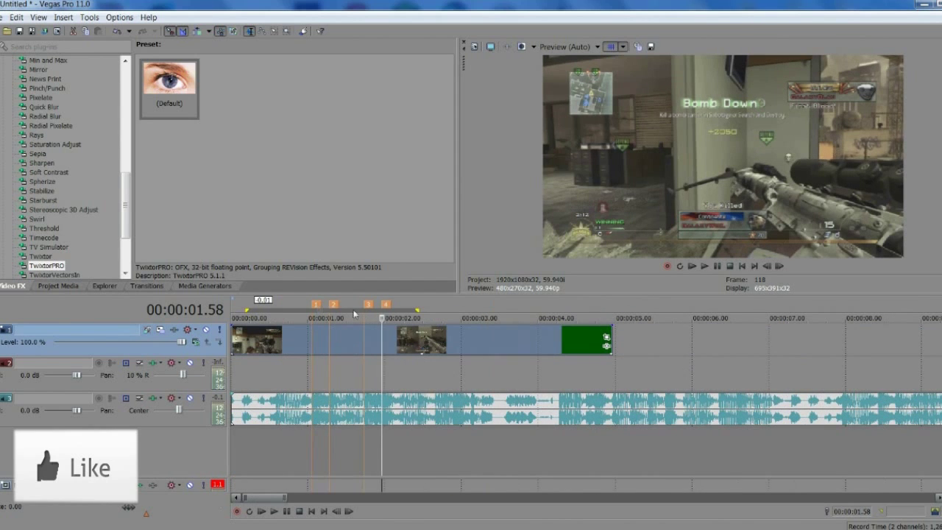
Step: Split the video clip five frames before the first marker, at 00:00:00.58
left_click(310, 370)
scroll(310, 365, "up", 2)
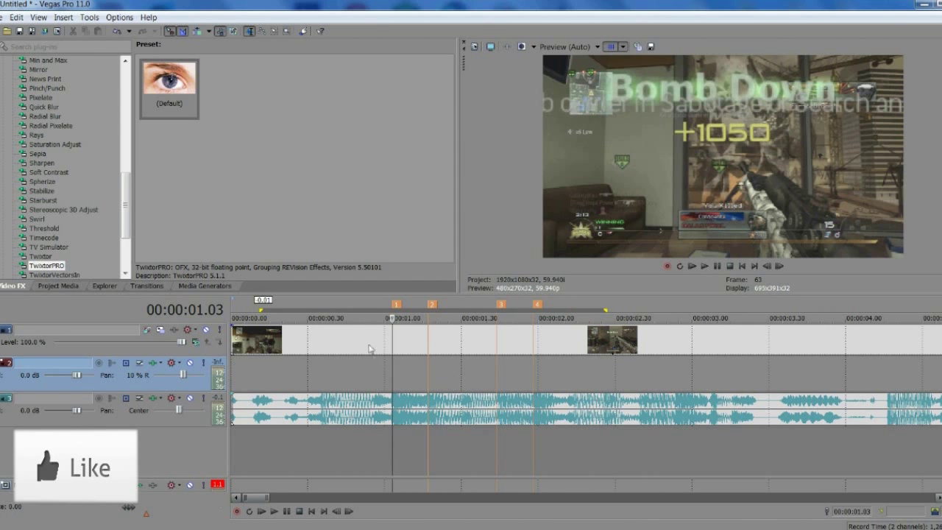
left_click(377, 365)
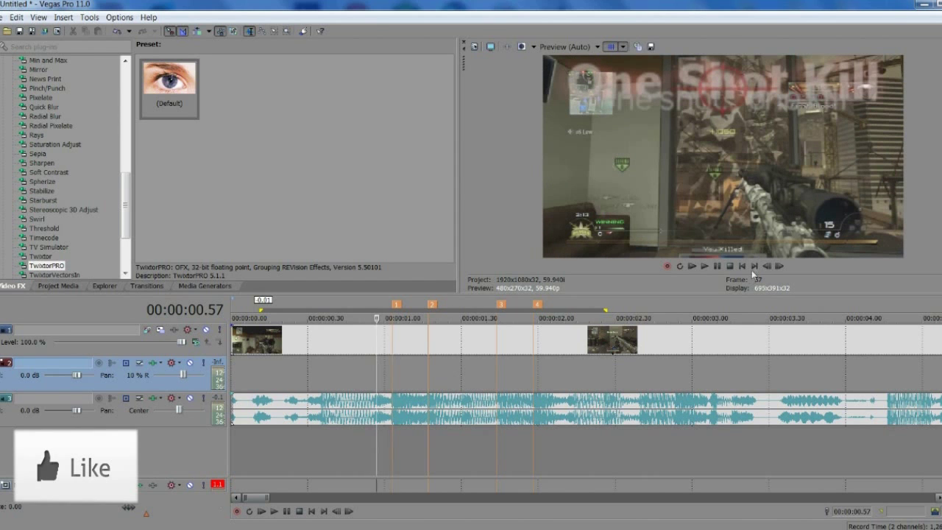
left_click(392, 319)
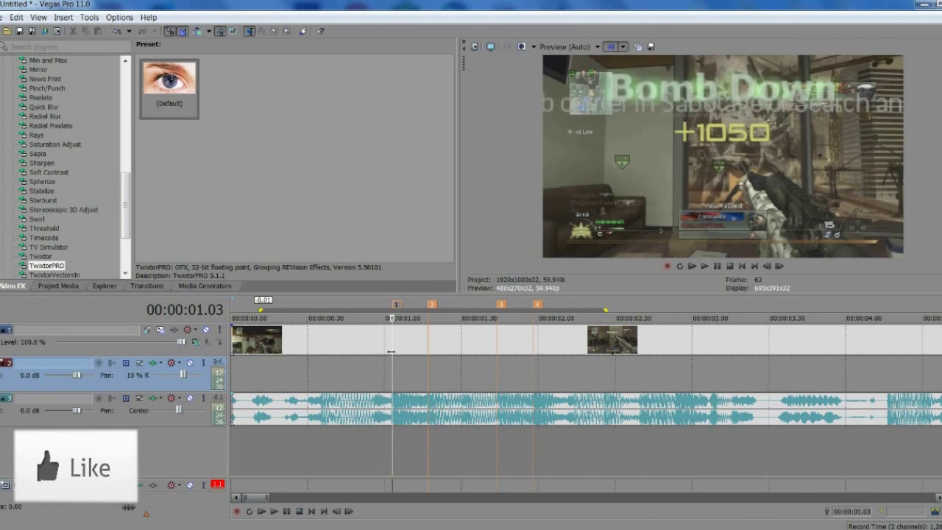
scroll(395, 355, "up", 2)
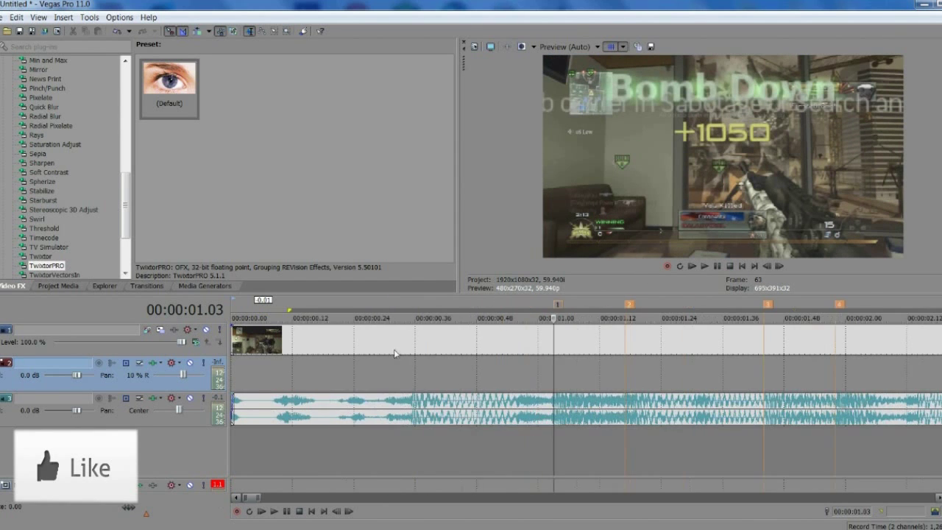
left_click(531, 340)
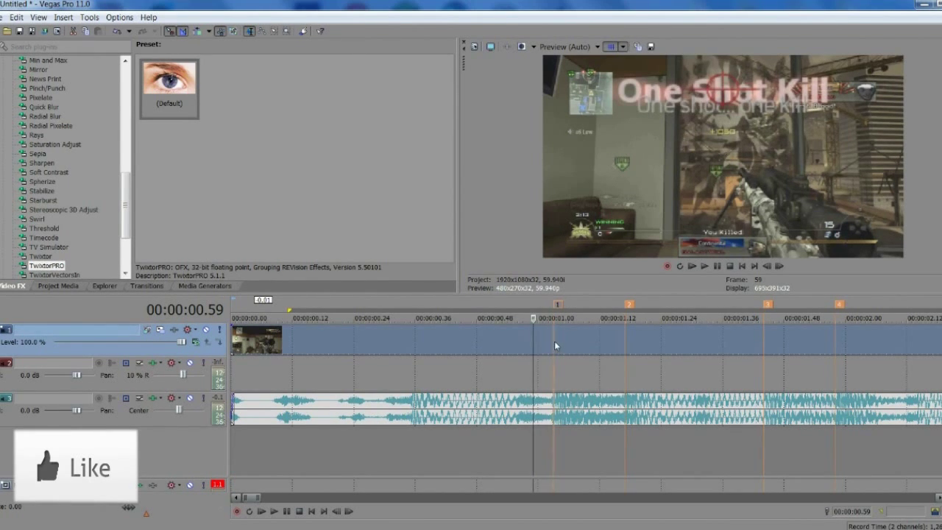
left_click(550, 341)
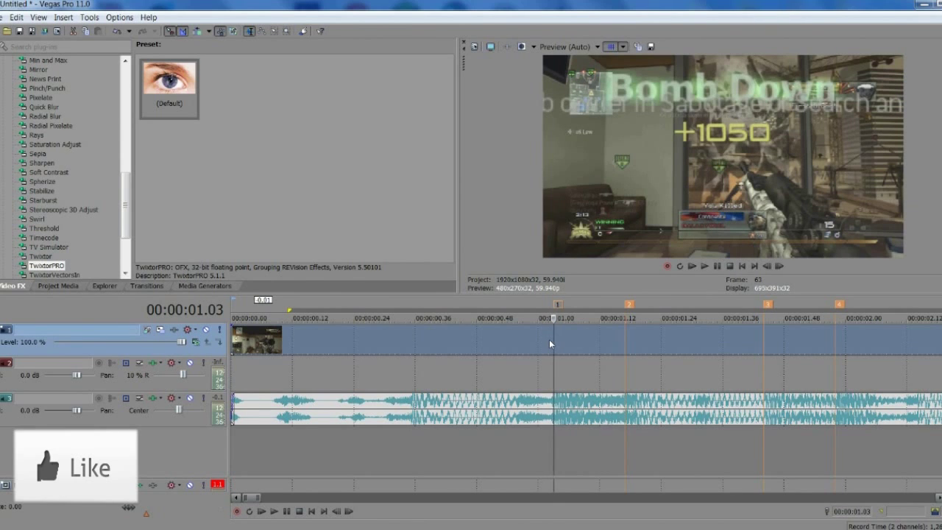
key("Left")
key("Left")
key("Left")
key("Left")
key("Left")
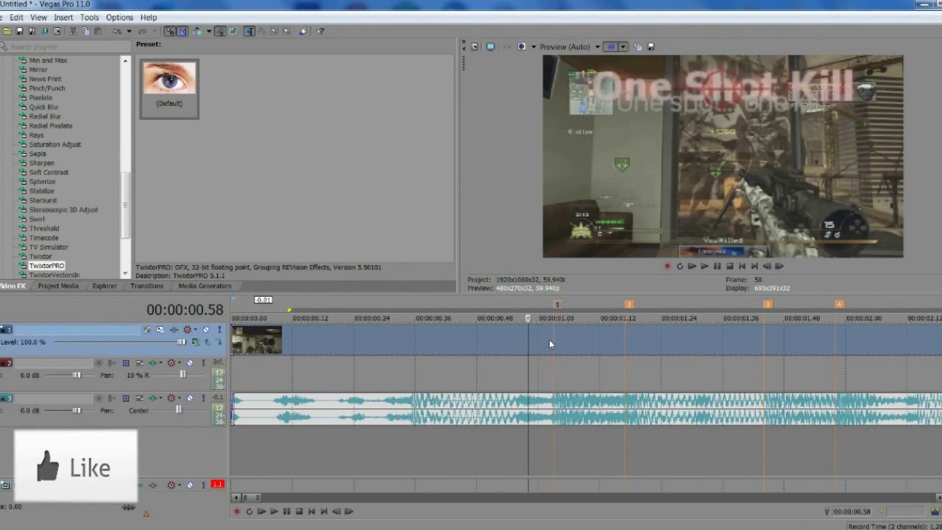
key("s")
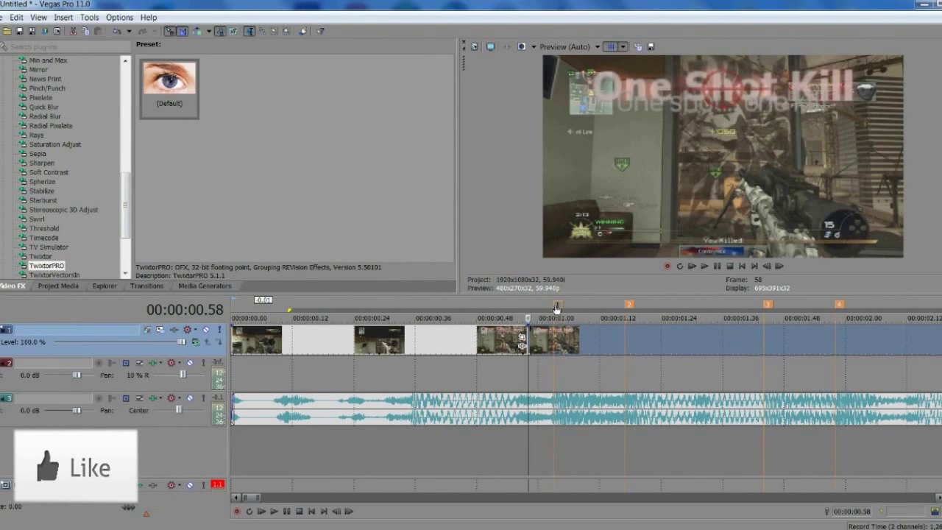
Step: Play on from the first marker and split the gameplay clip again at 00:00:01.12
left_click(554, 308)
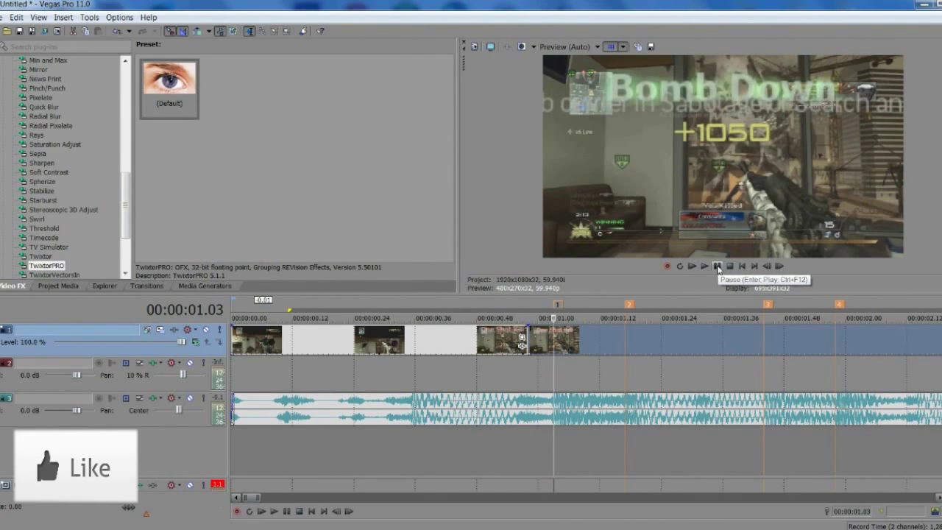
left_click(718, 267)
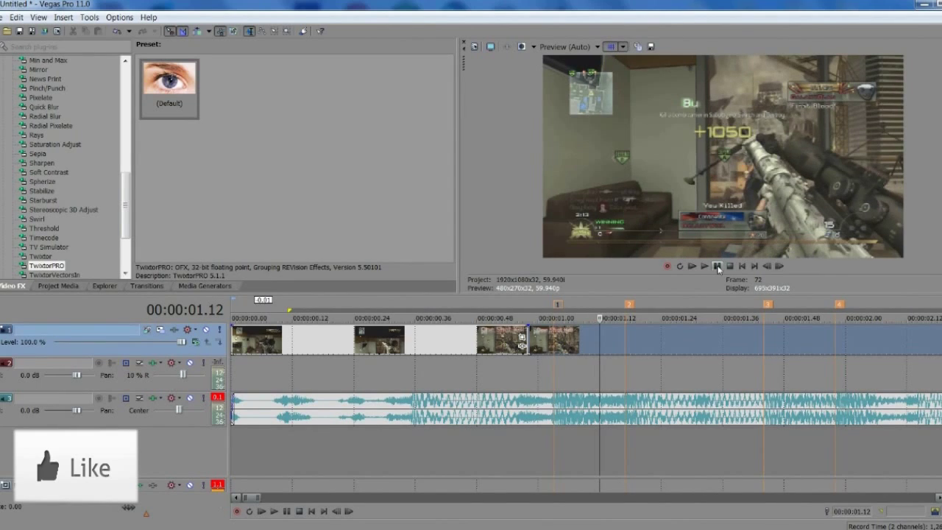
key("Left")
key("Right")
key("Left")
key("Left")
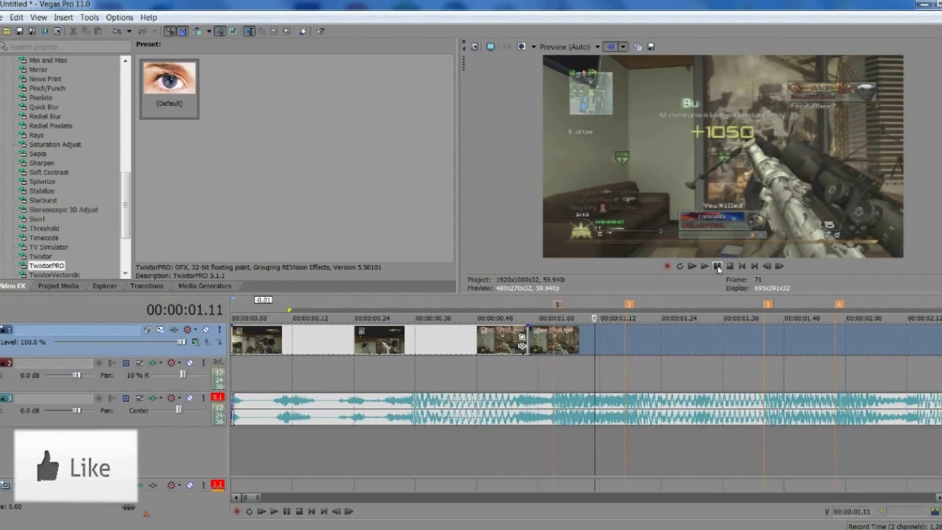
key("Right")
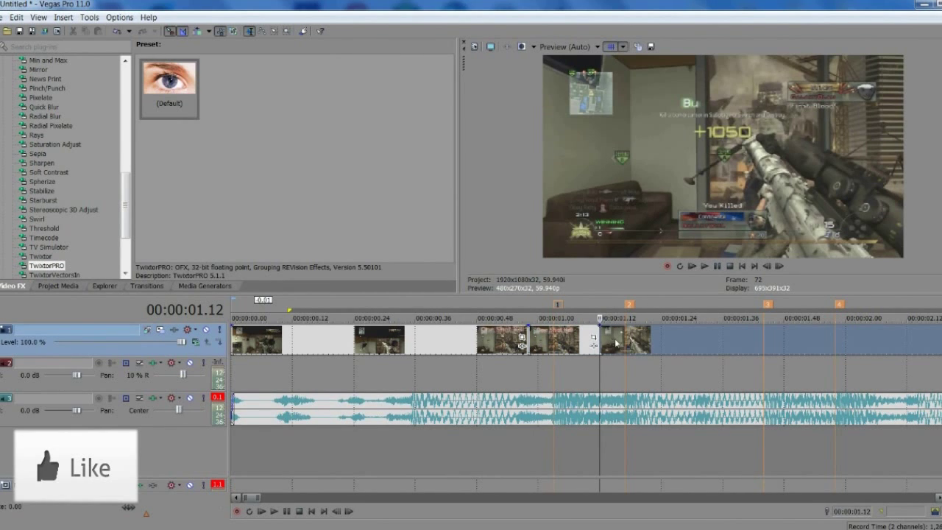
Step: Time-compress the section between the two splits to end at the first marker, and move the remaining clip up against it
left_click_drag(617, 343, 624, 343)
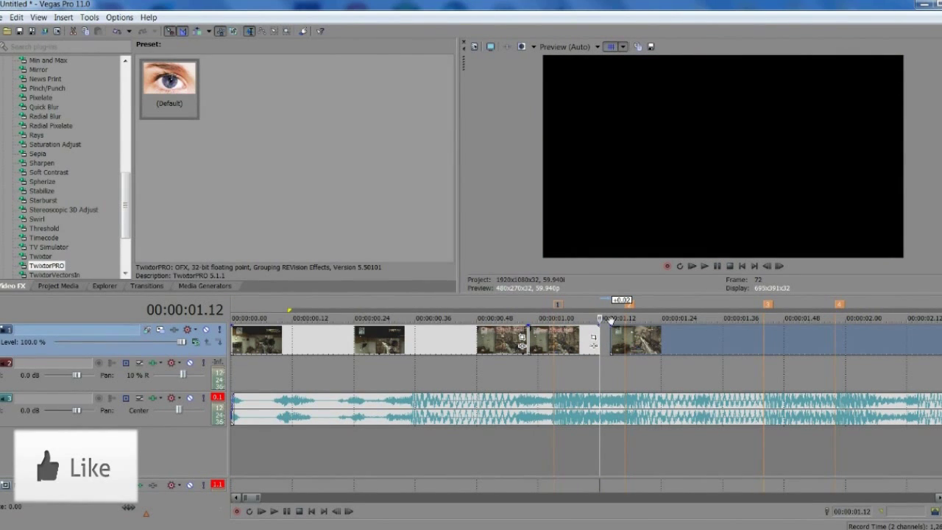
left_click_drag(596, 337, 552, 339)
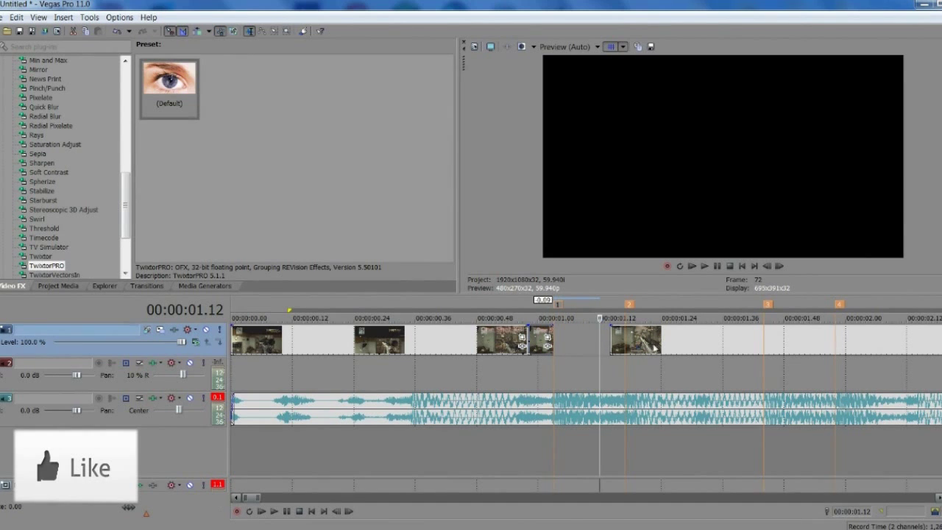
left_click(534, 373)
left_click(503, 374)
key("space")
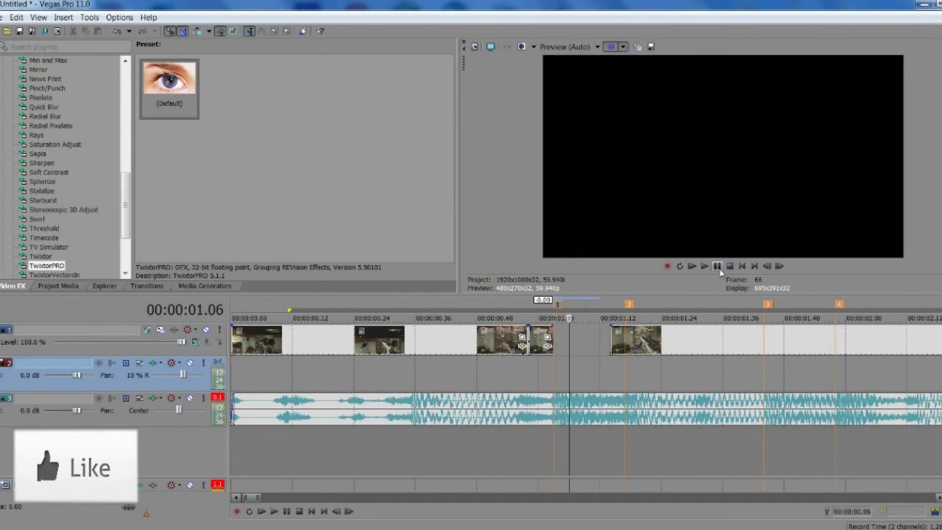
left_click_drag(651, 352, 570, 343)
Step: Split the remaining clip three frames past the first marker, at 00:00:01.06
key("Left")
key("Left")
key("Left")
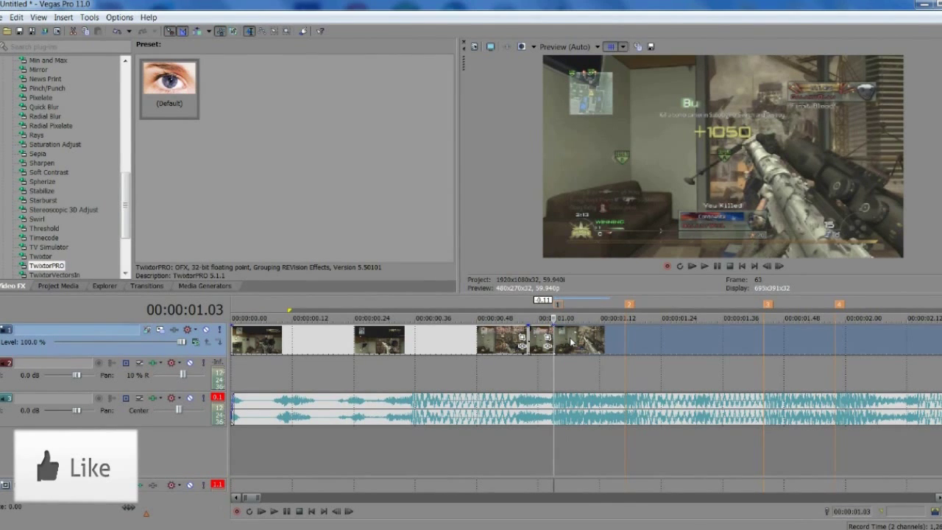
key("alt+Right")
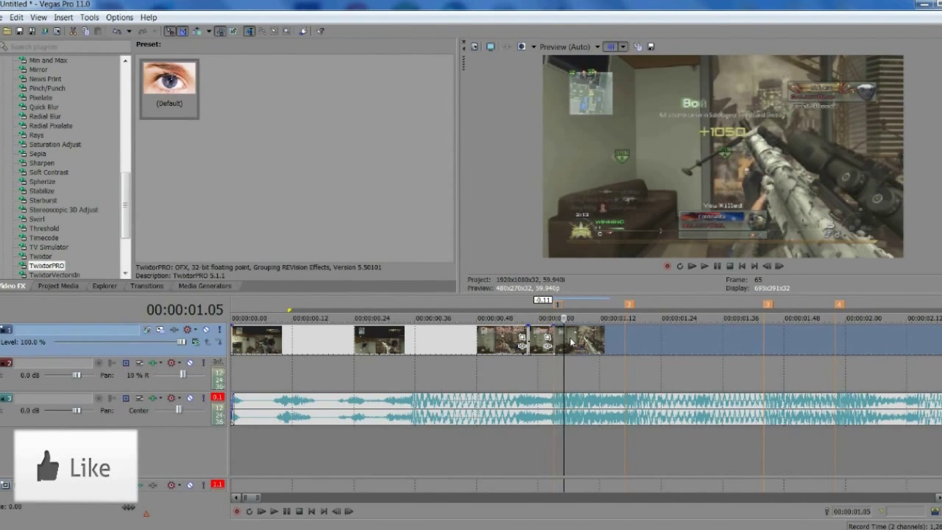
key("alt+Right")
key("alt+Right")
key("s")
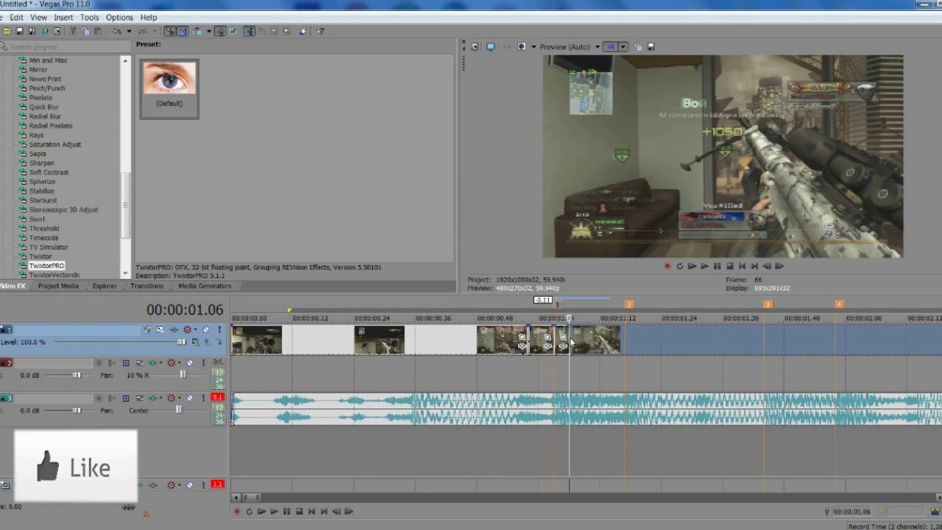
Step: Move the remaining clip 17 frames later and extend the short piece after the first marker by 7 frames
left_click_drag(597, 340, 668, 341)
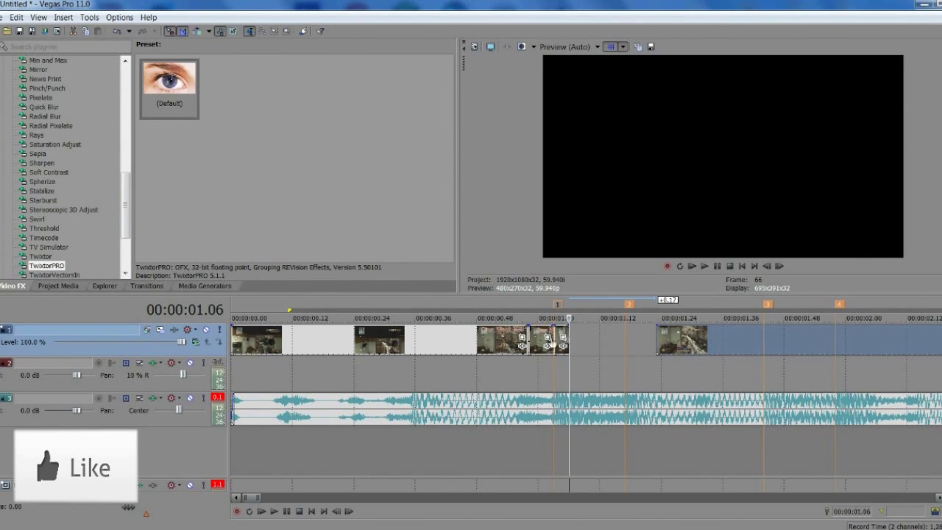
left_click_drag(568, 335, 615, 333)
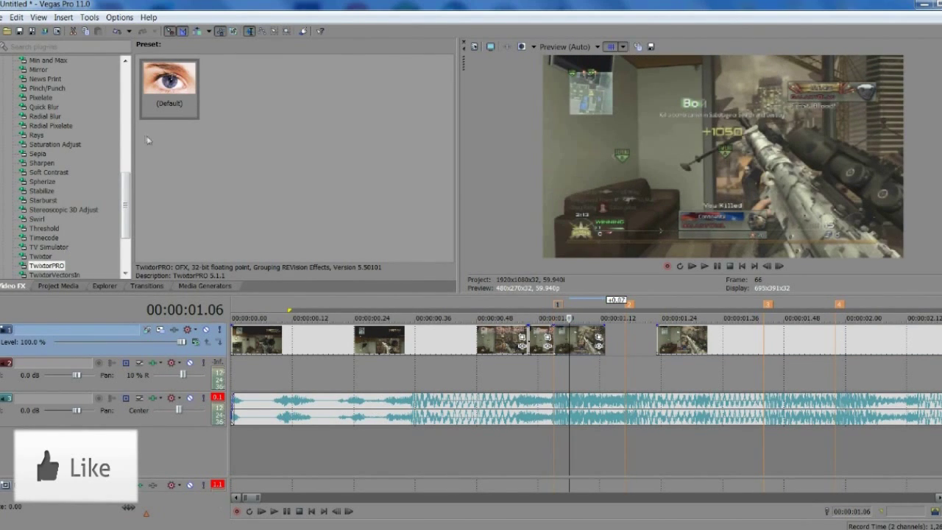
Step: Apply the default TwixtorPRO effect to the extended piece with Speed % set to 2, and preview the section from 00:00:00.53
left_click_drag(171, 88, 574, 346)
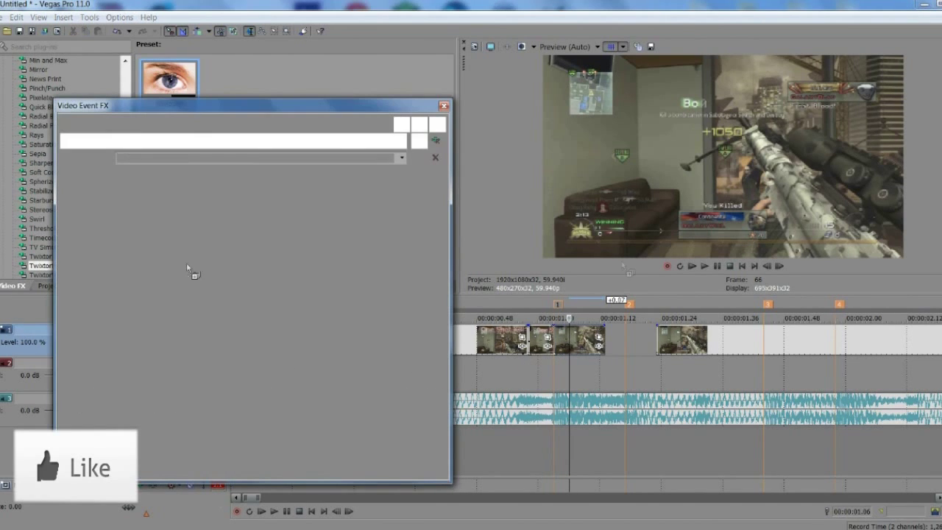
double_click(220, 271)
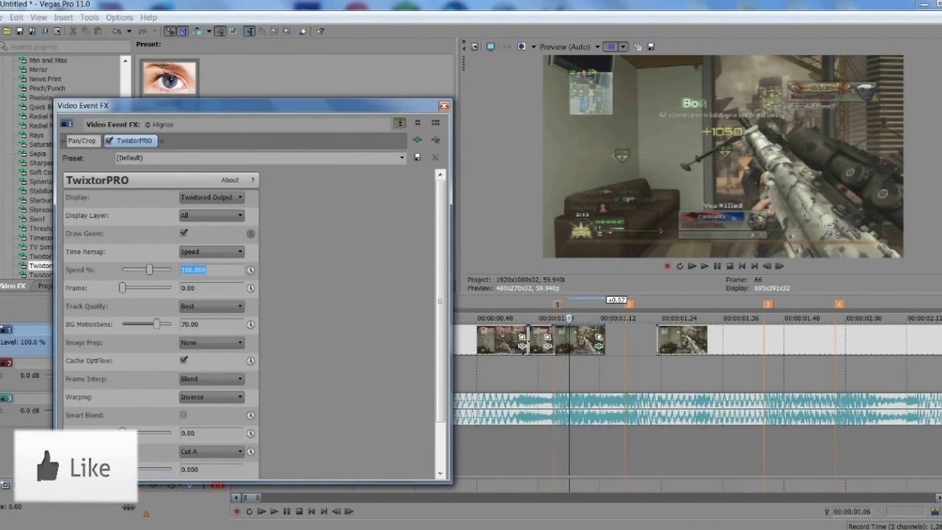
type("2")
key("Return")
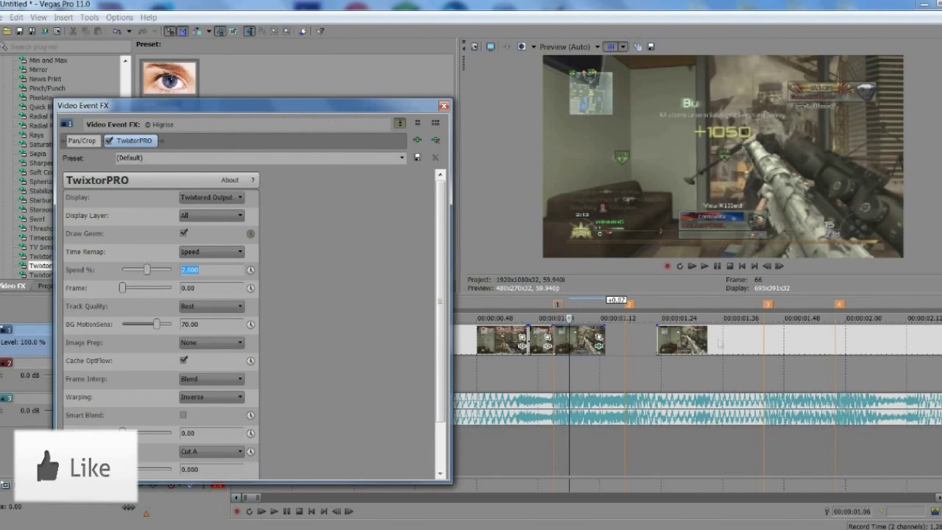
left_click(443, 106)
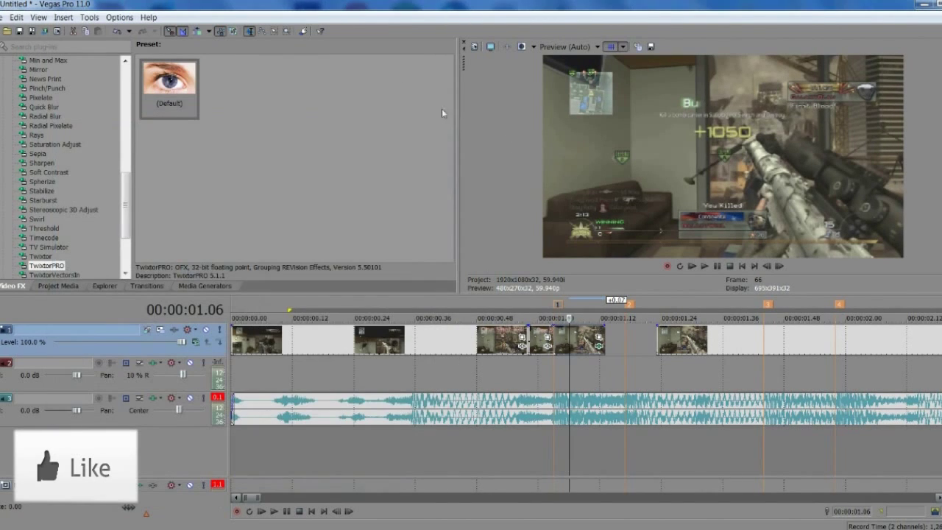
left_click_drag(615, 373, 501, 366)
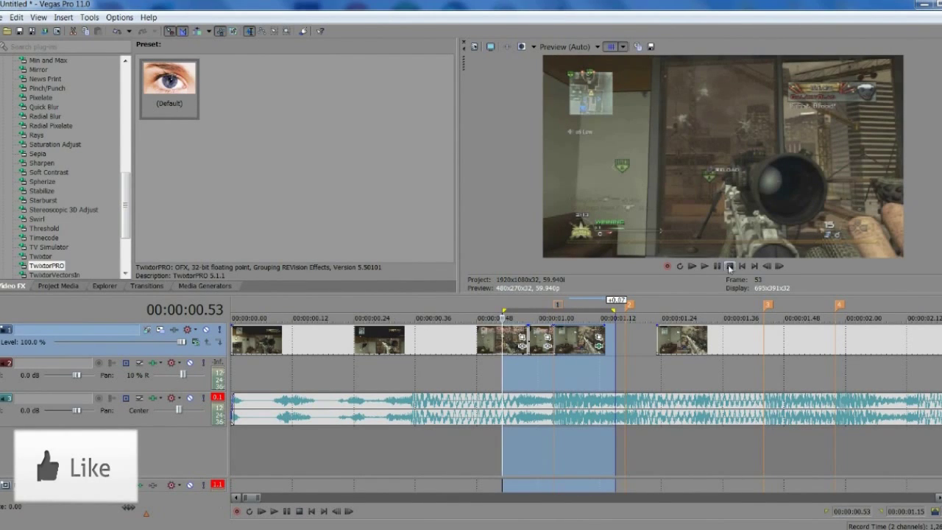
key("space")
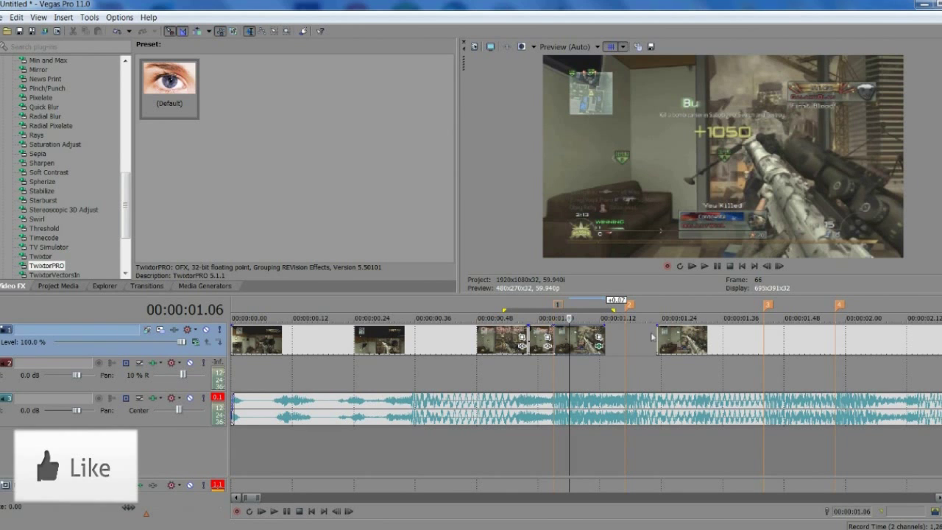
Step: Adjust the slow-motion piece's out point to end at 00:00:01.14, just before the second marker
left_click_drag(600, 336, 610, 335)
left_click(627, 313)
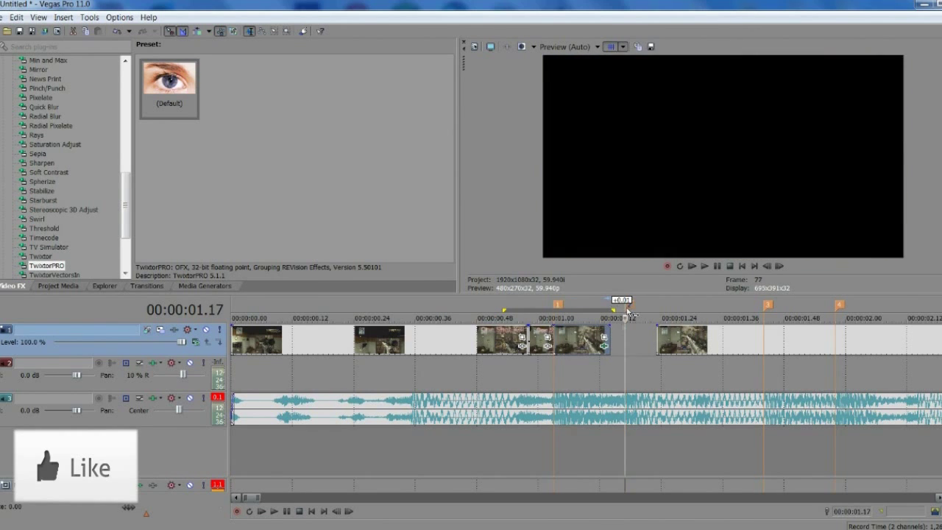
scroll(595, 346, "up", 2)
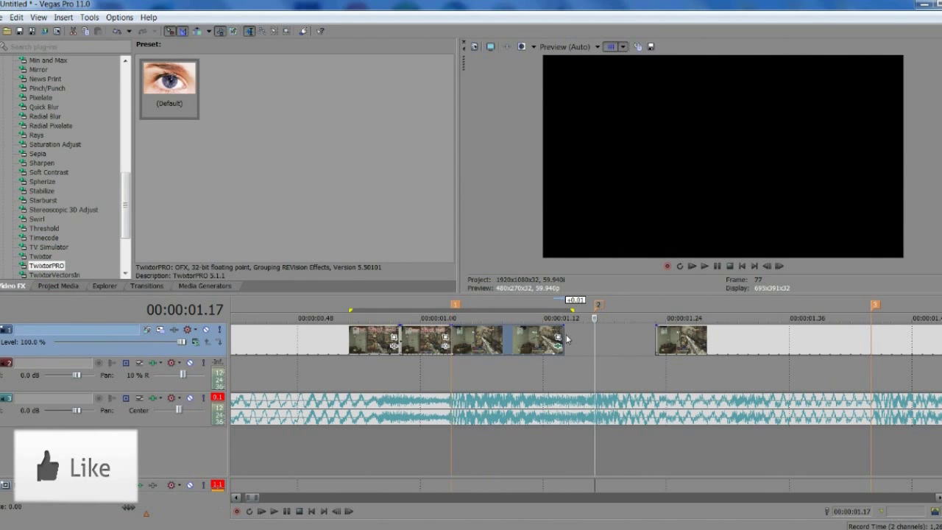
mouse_move(567, 338)
left_mouse_down()
mouse_move(590, 335)
mouse_move(569, 336)
left_mouse_up()
left_click(576, 339)
scroll(575, 339, "down", 1)
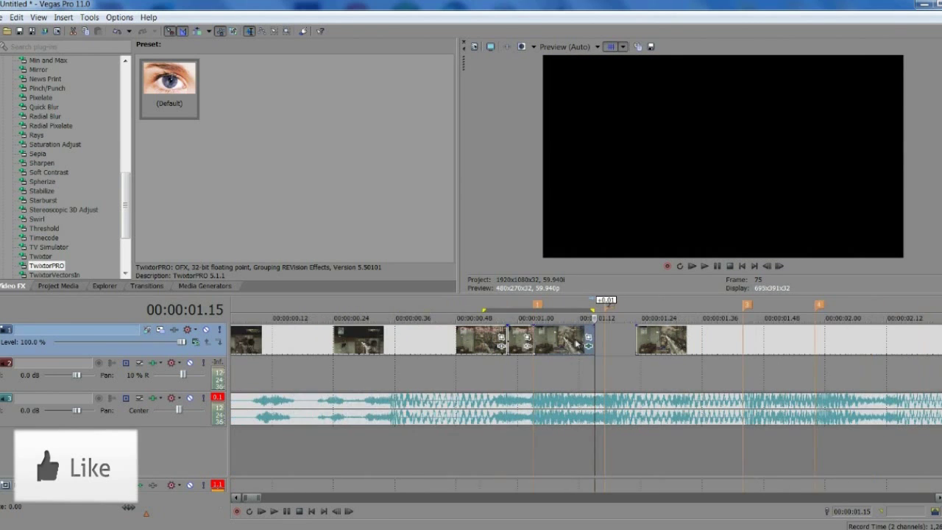
scroll(593, 340, "up", 3)
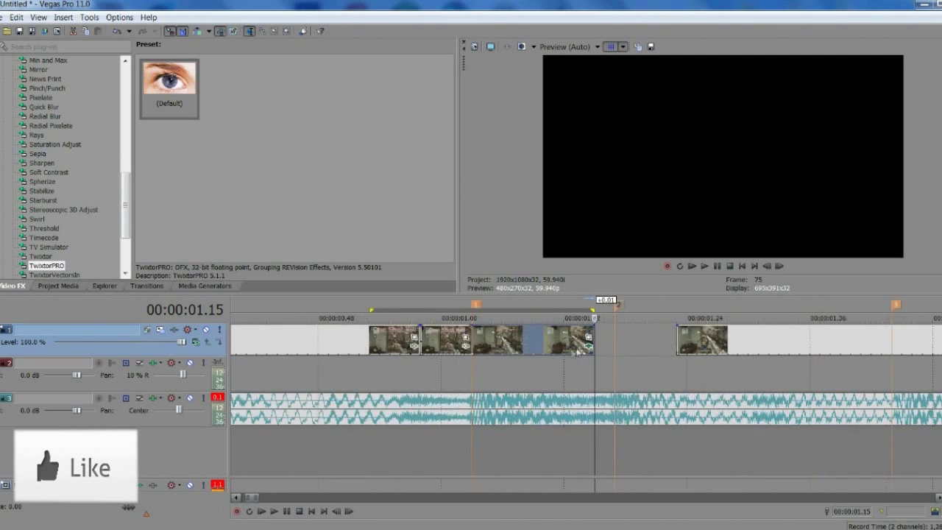
left_click_drag(599, 339, 580, 339)
left_click(578, 339)
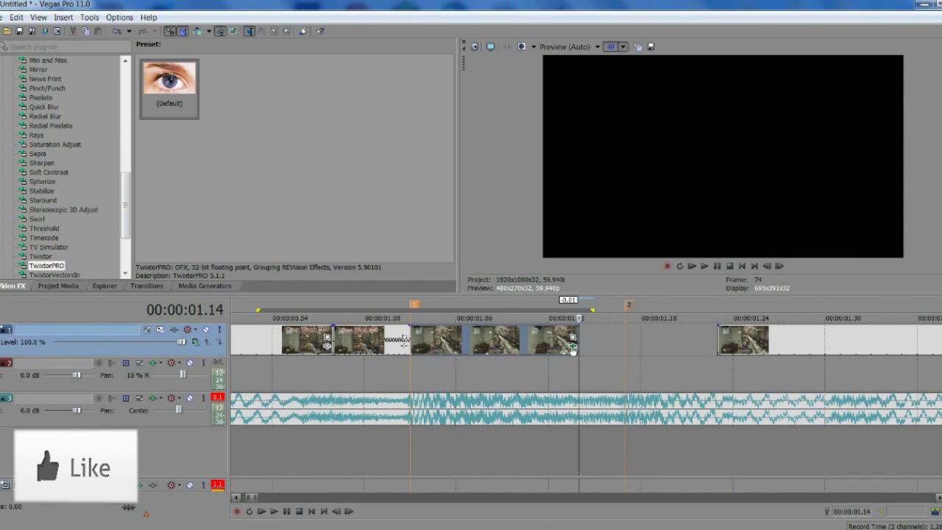
Step: Reopen the slow-motion piece's TwixtorPRO settings, enable keyframe animation for Speed % and sync the keyframe cursor to the media timeline
left_click(573, 346)
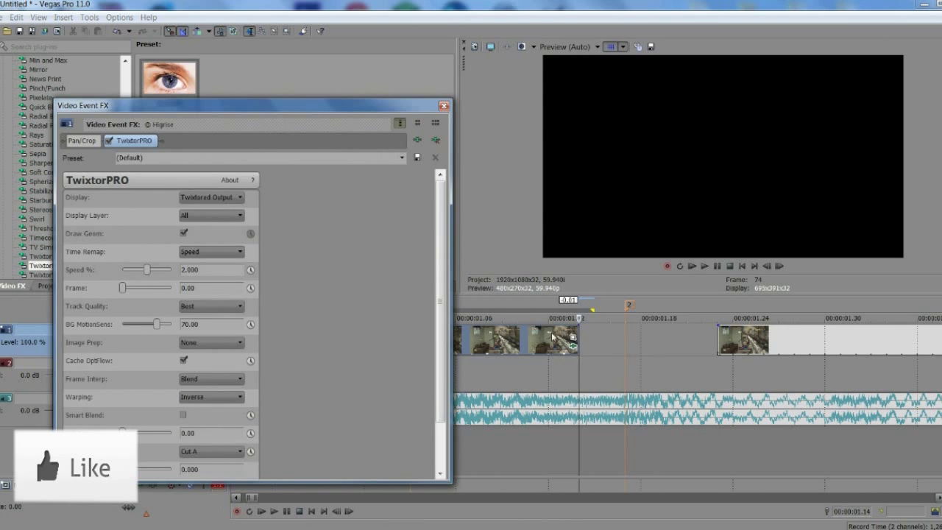
left_click_drag(343, 103, 355, 79)
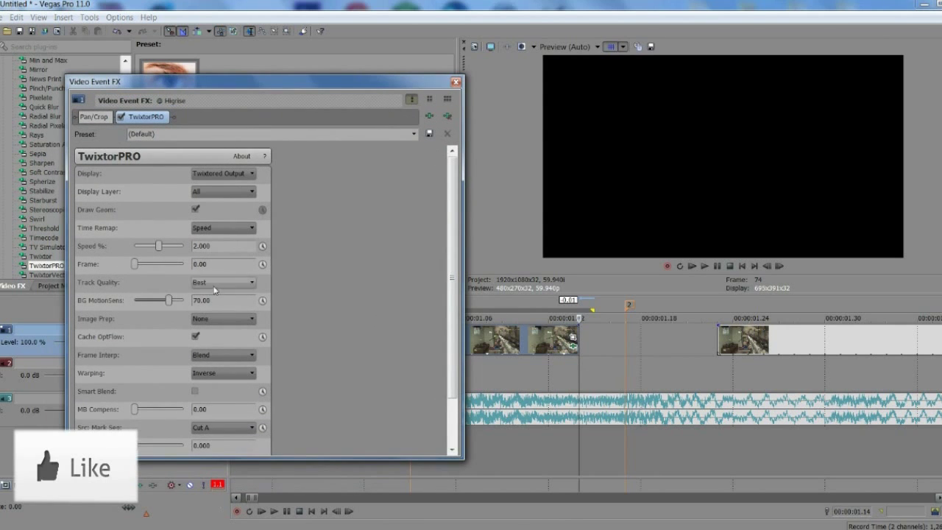
left_click(263, 247)
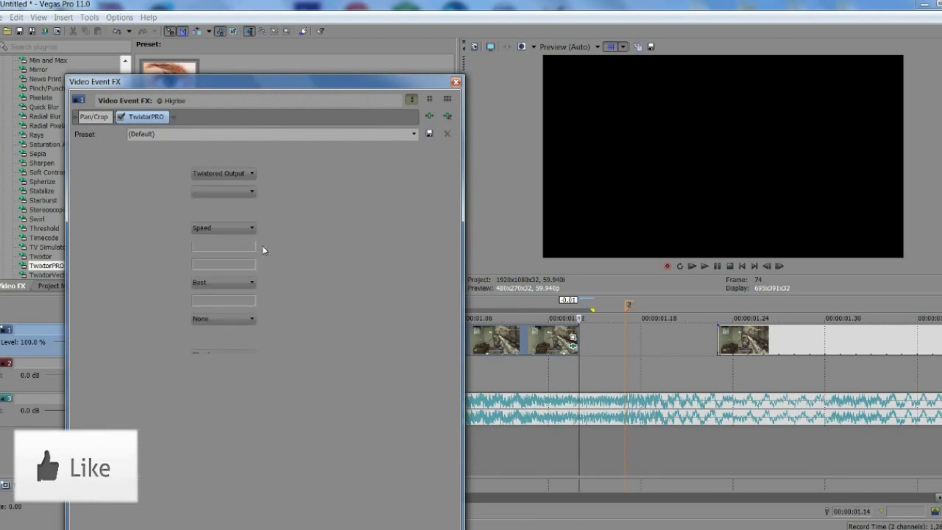
left_click(341, 75)
left_click_drag(343, 74, 373, 94)
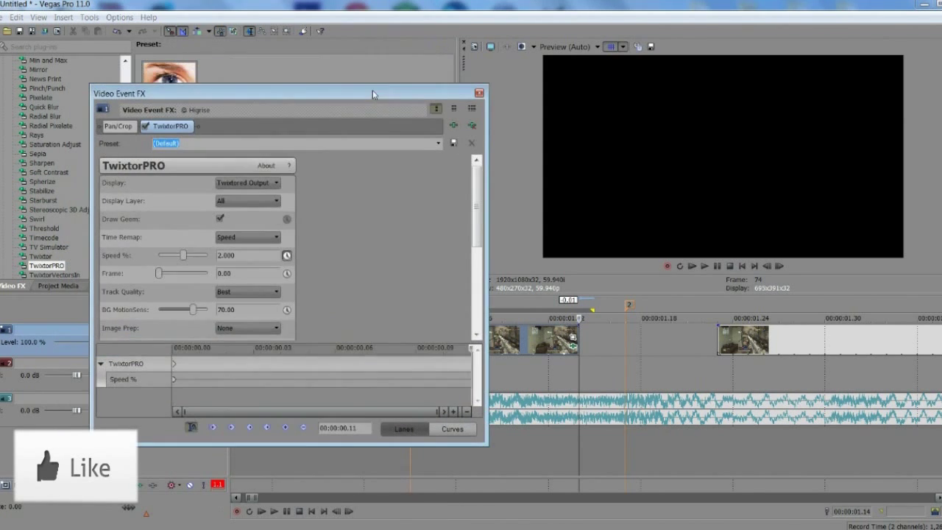
left_click(191, 427)
Step: Add a Speed % keyframe of 100 at the end of the slow-motion piece, at 00:00:01.14
left_click(551, 346)
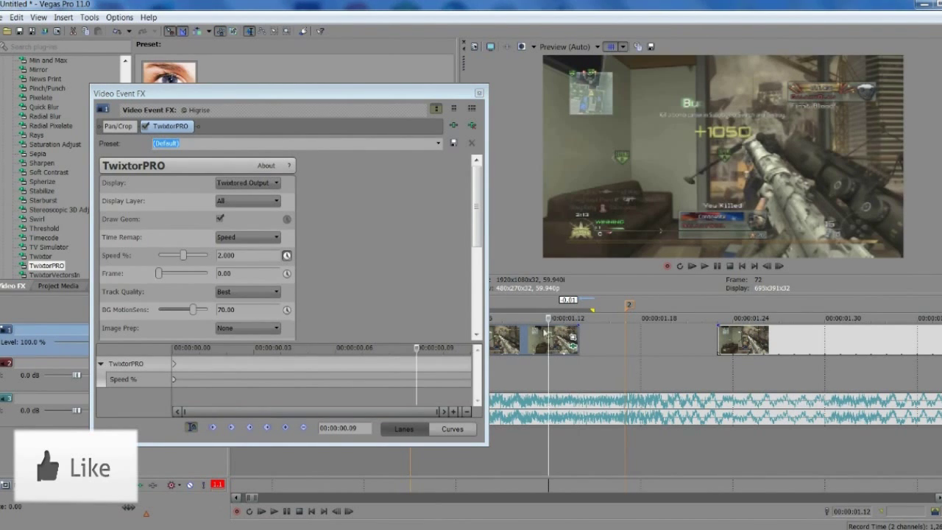
left_click(579, 336)
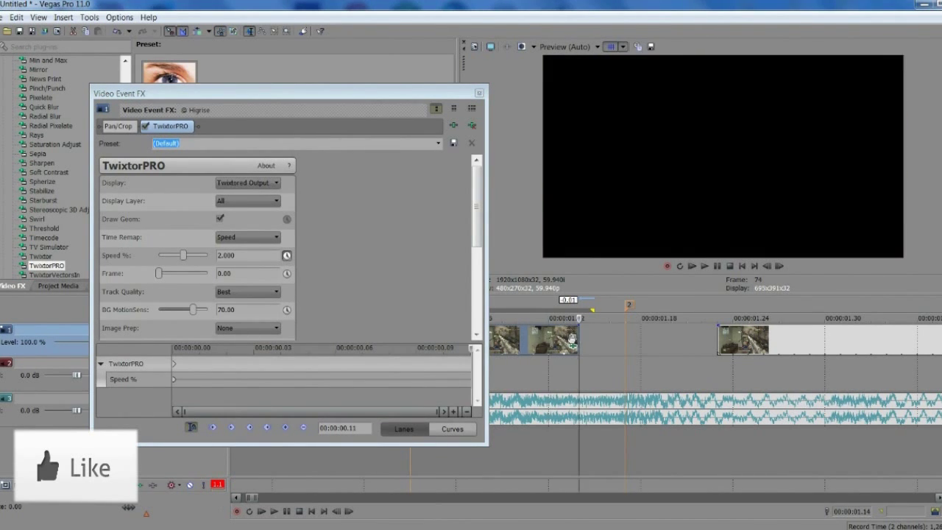
left_click(220, 255)
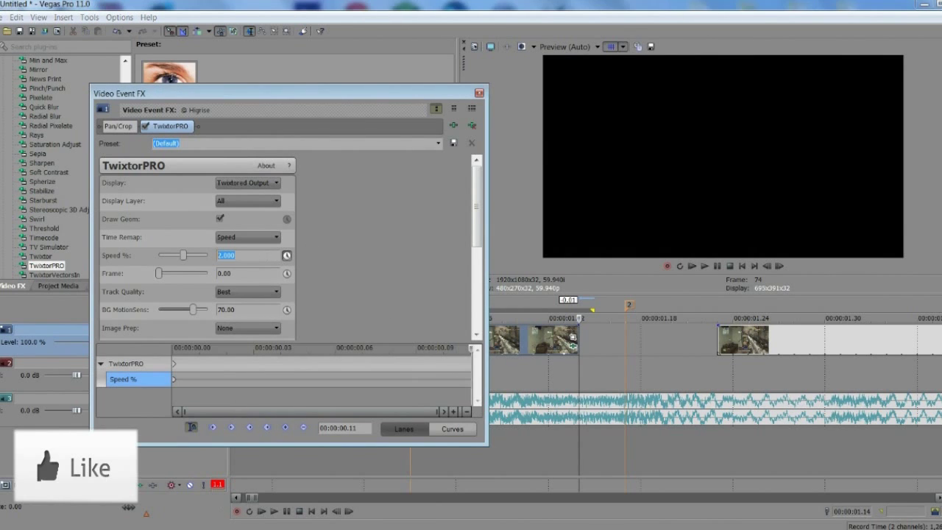
type("100")
key("Return")
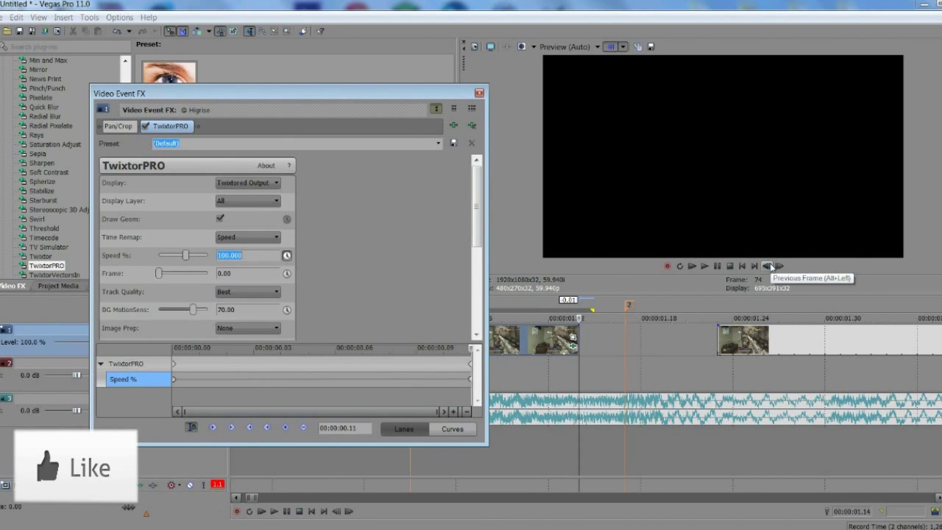
Step: Add a Speed % keyframe of 2 three frames before the piece's end, at 00:00:01.11, and close the effect settings
left_click(767, 265)
left_click(768, 266)
left_click(768, 265)
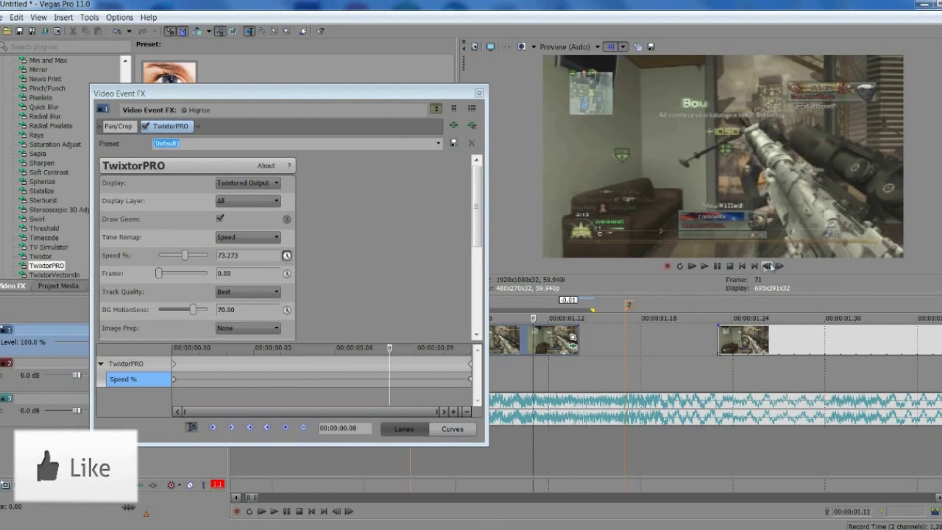
left_click(247, 255)
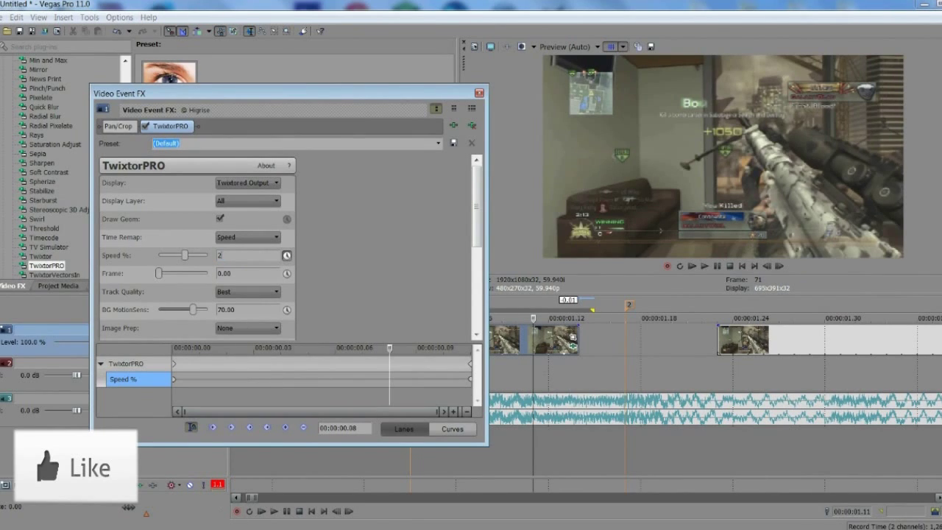
type("2")
key("Return")
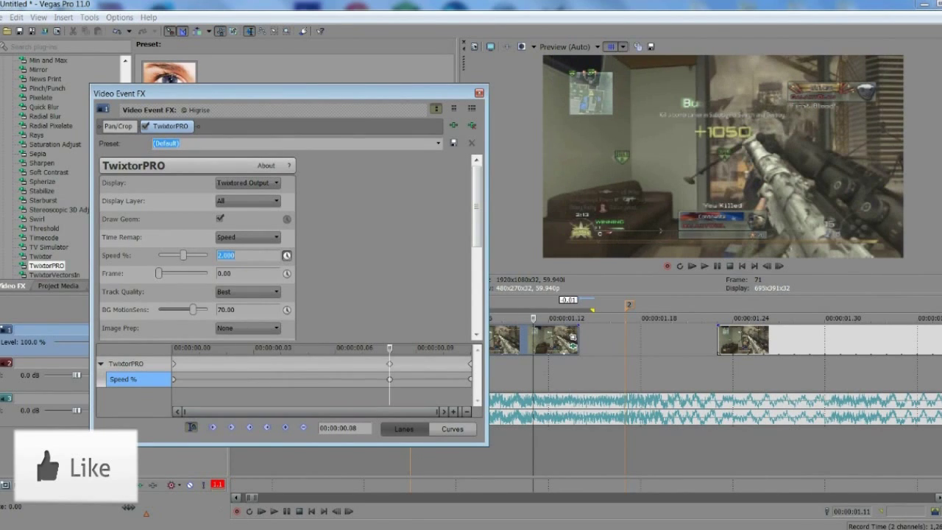
left_click(479, 94)
Step: Move the remaining clip back against the slow-motion piece's end at 00:00:01.14 and play the result
left_click_drag(768, 346, 637, 346)
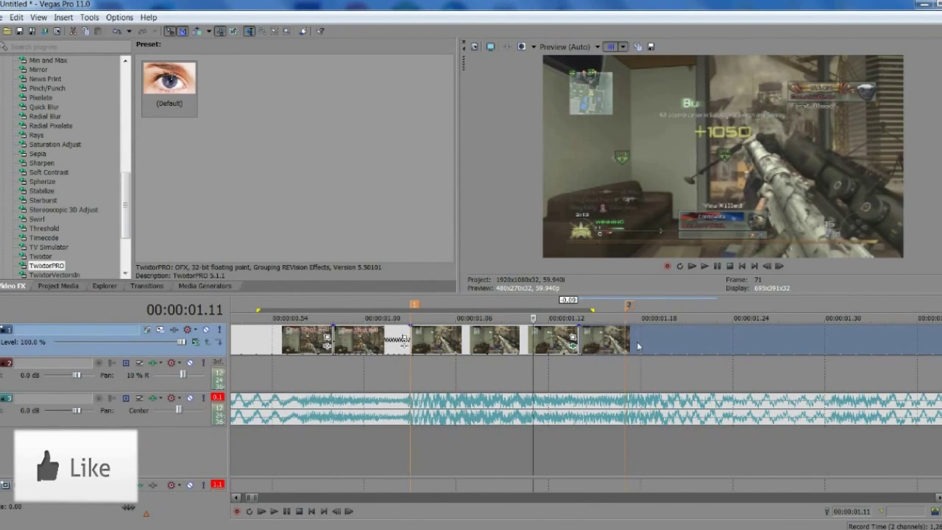
left_click(579, 346)
scroll(592, 369, "down", 1)
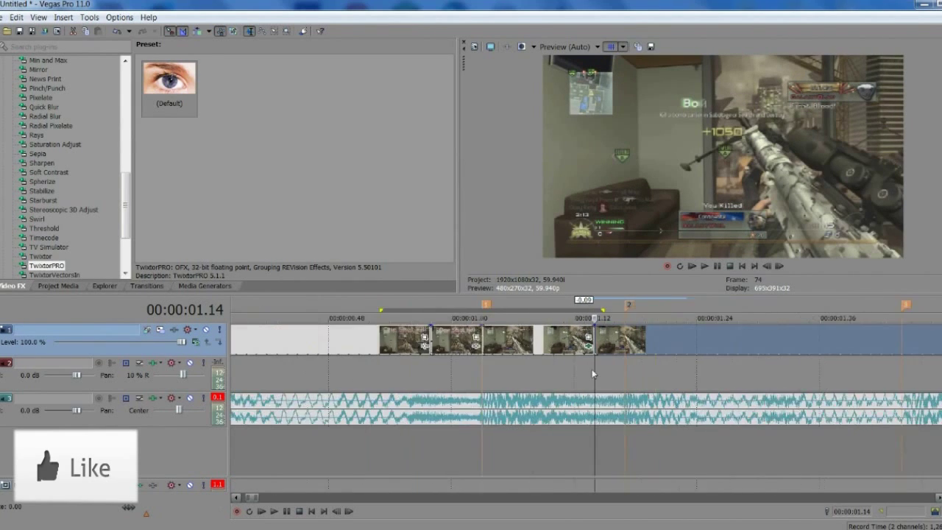
left_click_drag(625, 350, 661, 342)
left_click(592, 334)
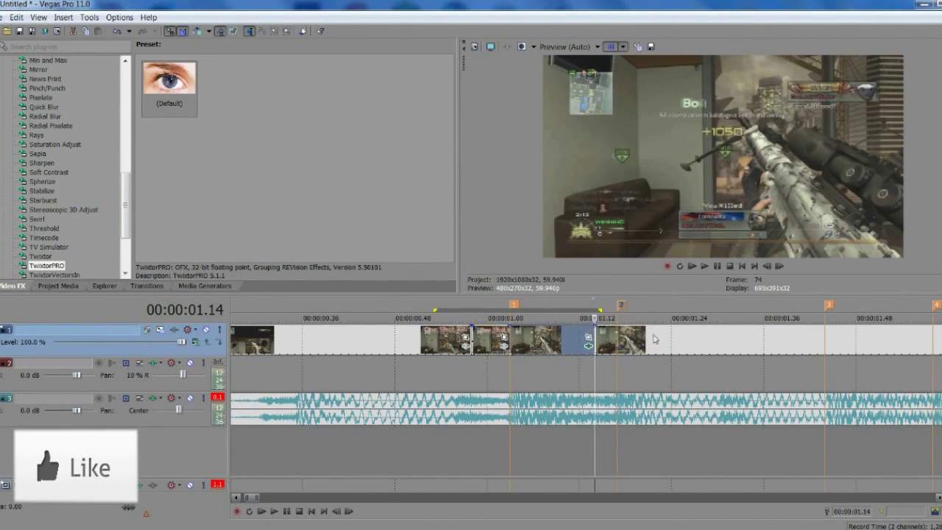
key("space")
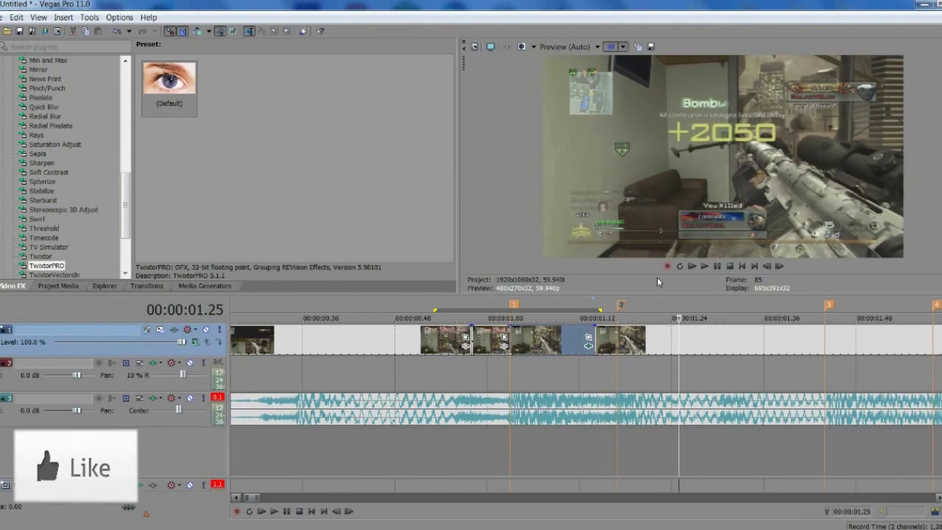
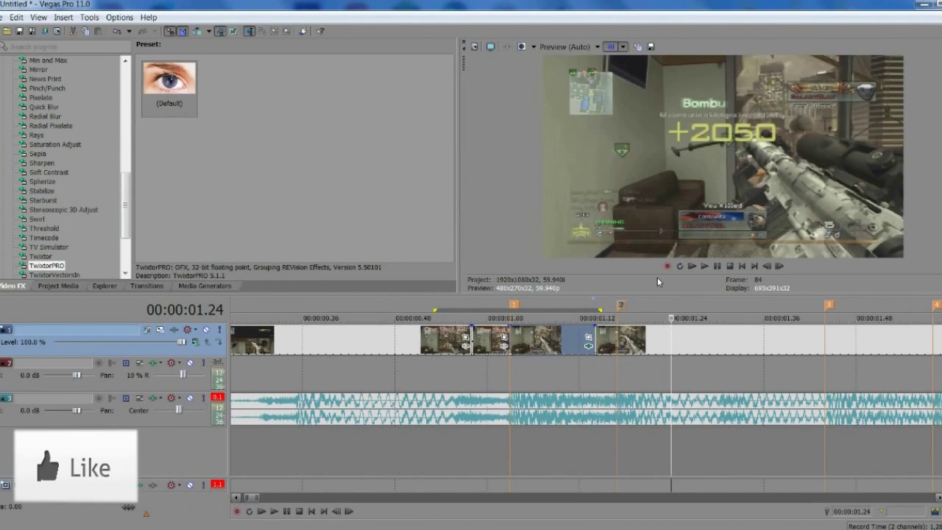
Step: Split the clip at 00:00:01.23, speed up the short piece so it ends at marker 2, and move the remaining clip back against it
left_click(664, 341)
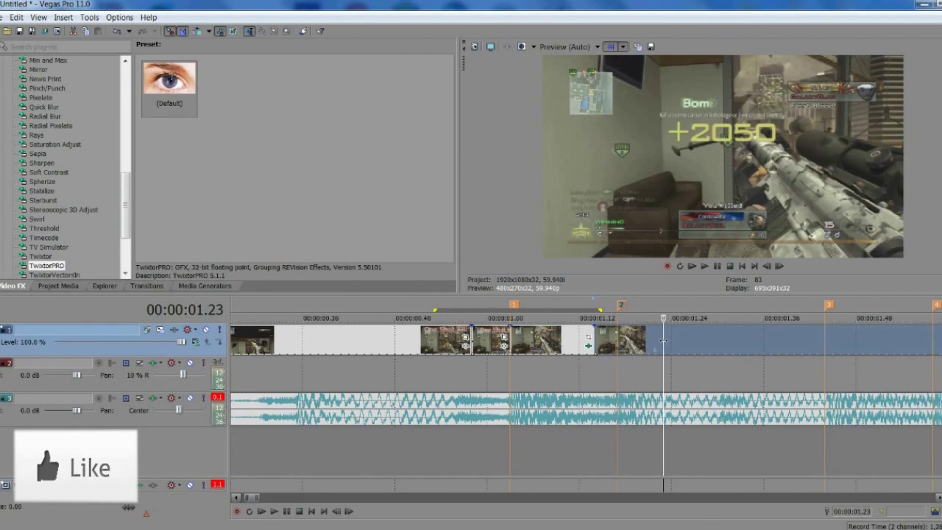
key("s")
left_click_drag(692, 344, 708, 346)
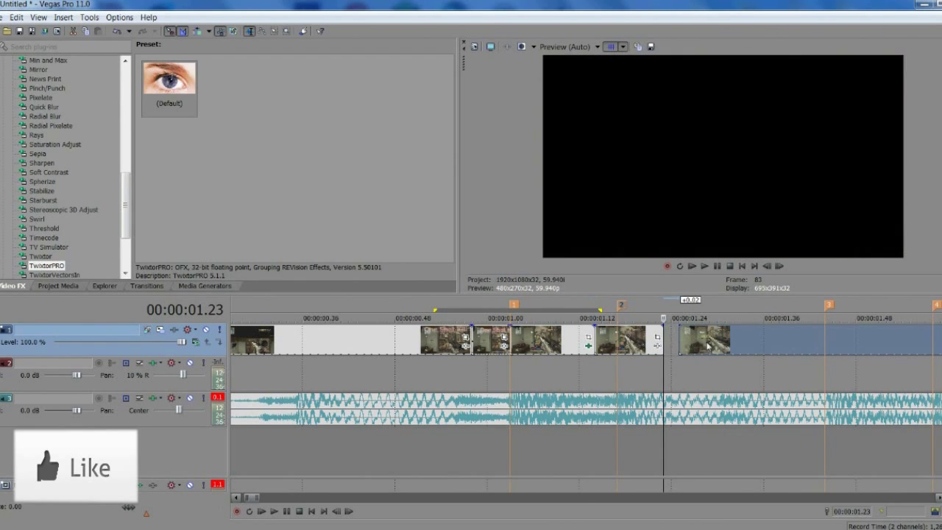
left_click_drag(660, 335, 617, 340)
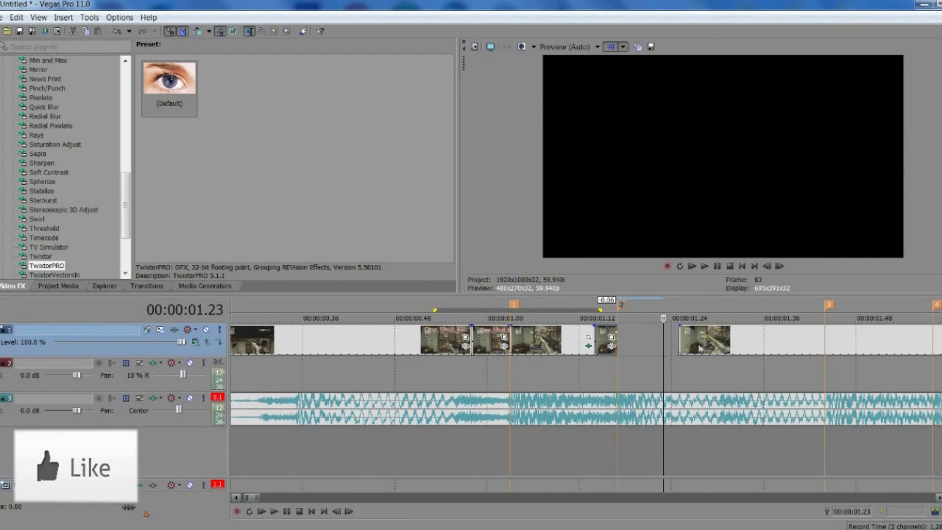
left_click_drag(721, 348, 653, 346)
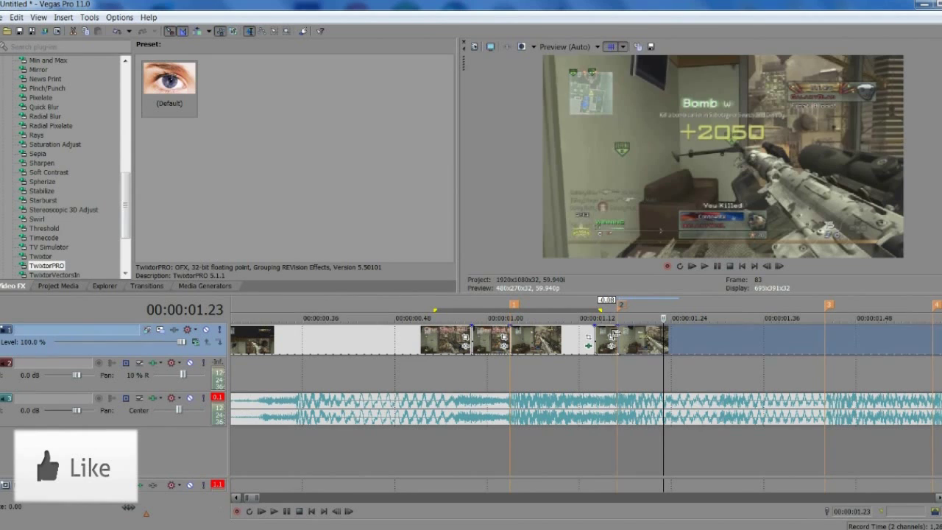
Step: Split the clip three frames after marker 2, at 00:00:01.20, move the remainder away and extend the new piece's end by 8 frames
left_click(616, 335)
key("Right")
key("Right")
key("Right")
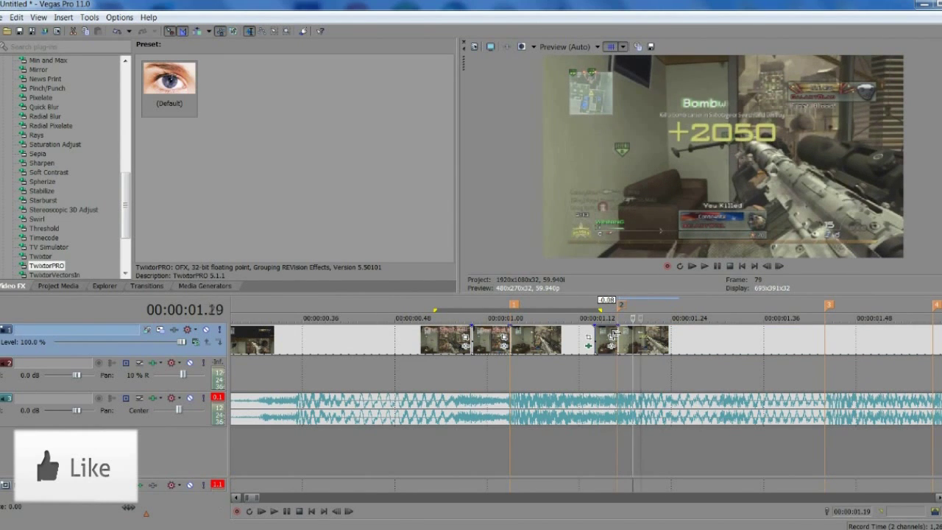
left_click(641, 335)
key("s")
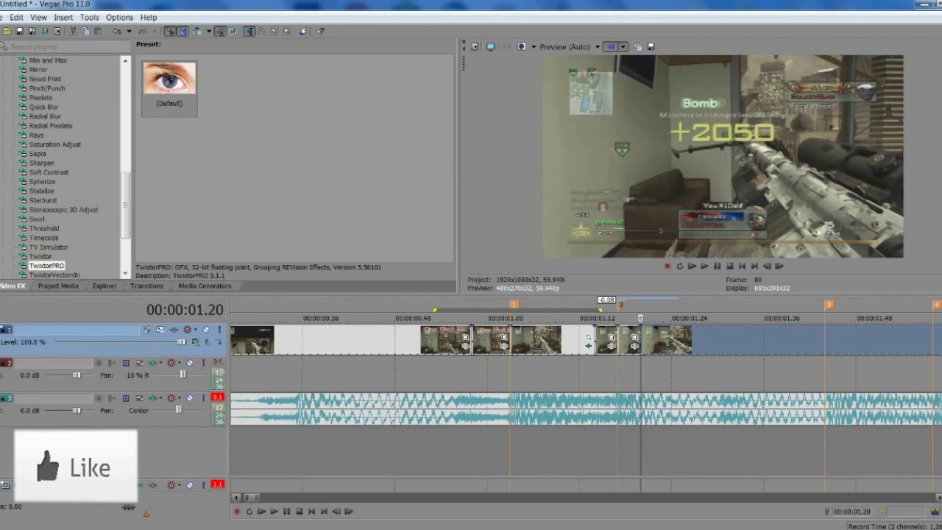
mouse_move(685, 348)
left_mouse_down()
mouse_move(772, 343)
mouse_move(793, 332)
mouse_move(808, 344)
mouse_move(691, 341)
left_mouse_up()
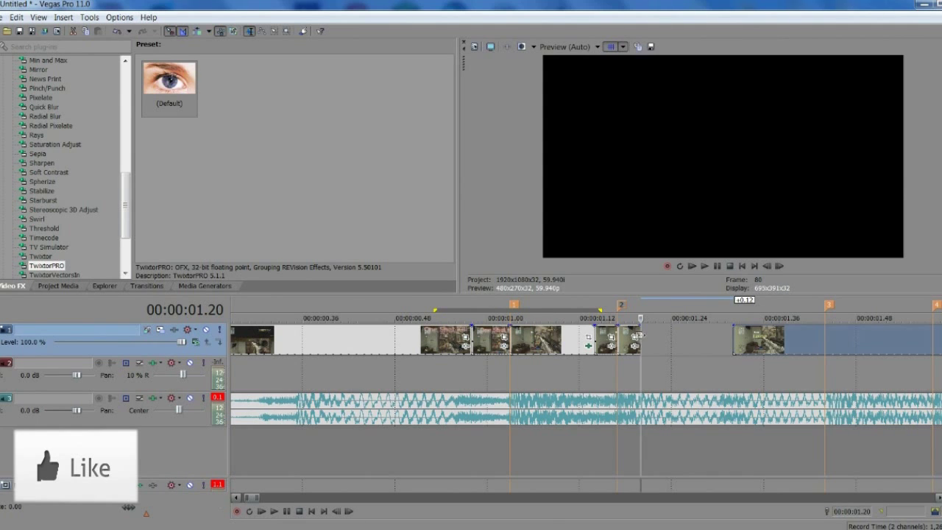
left_click_drag(639, 336, 697, 348)
Step: Apply the default TwixtorPRO effect to the extended piece at marker 2 with Speed % at 2, and close its settings
left_click_drag(169, 81, 646, 345)
double_click(249, 255)
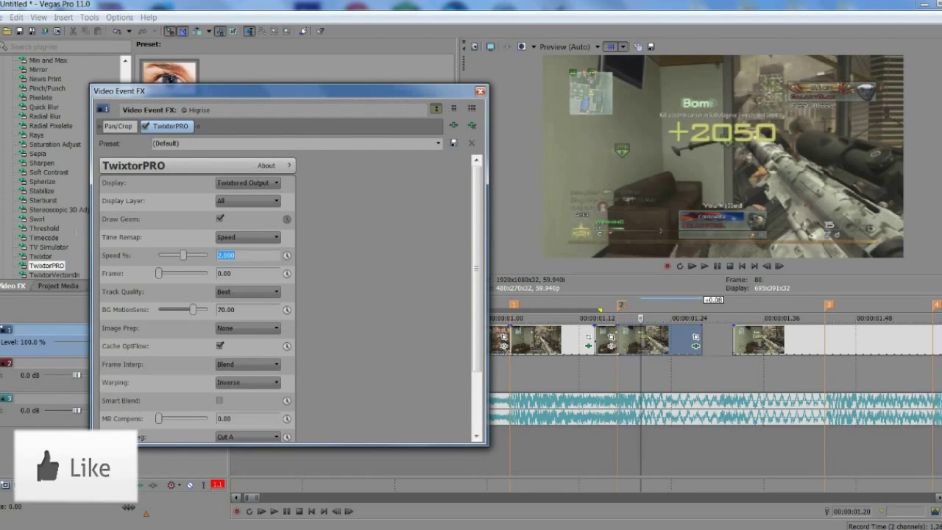
left_click(479, 92)
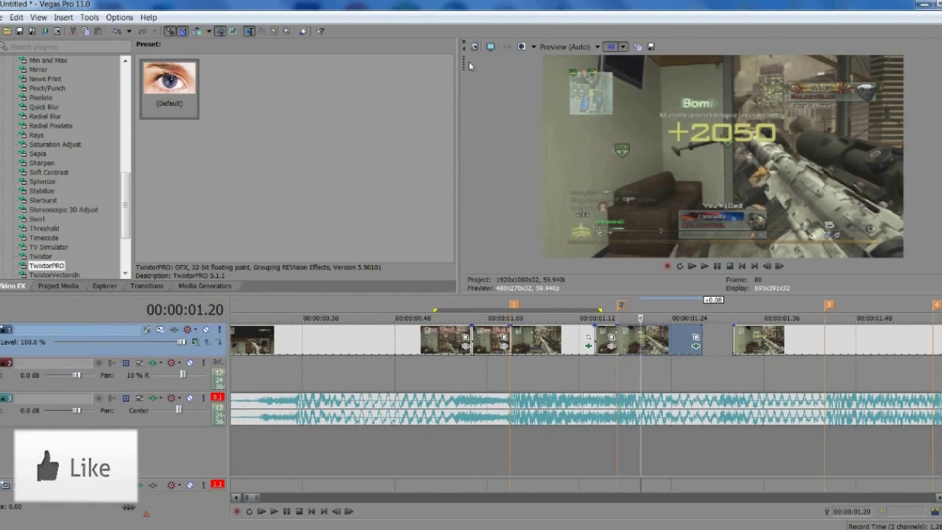
Step: Select the range from 00:00:00.50 to 00:00:01.25 and play it to check the timing
left_click_drag(678, 379, 407, 367)
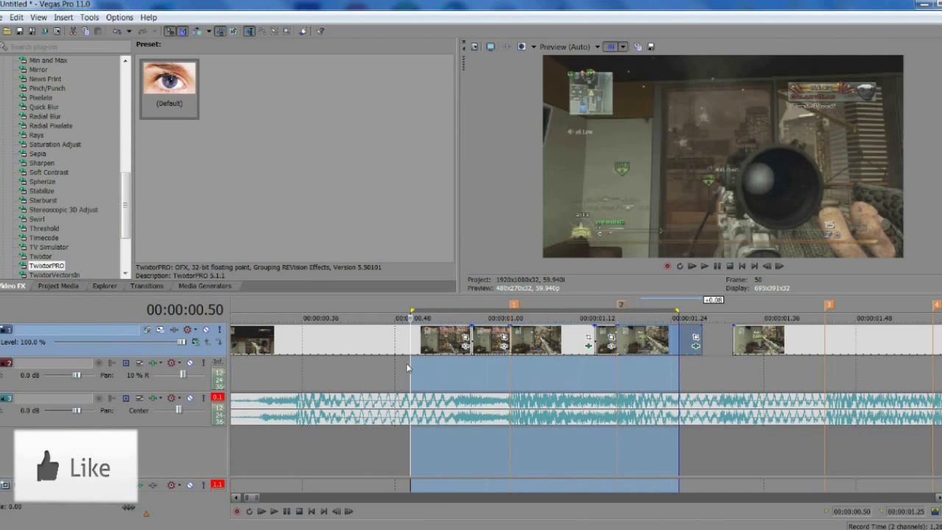
left_click(408, 367)
key("space")
left_click(720, 268)
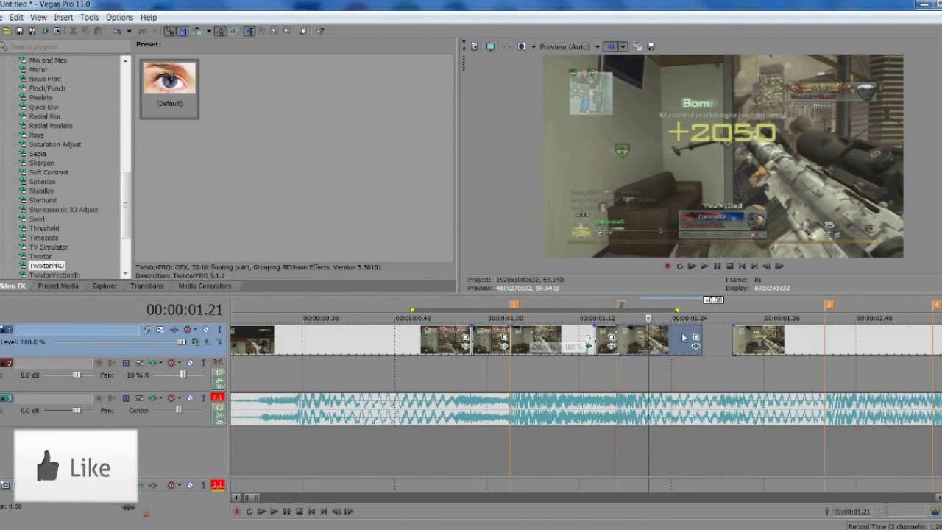
Step: Extend the slow-motion piece after marker 2 to 00:00:01.41, just before marker 3, and place the remaining clip directly against its end
left_click(616, 336)
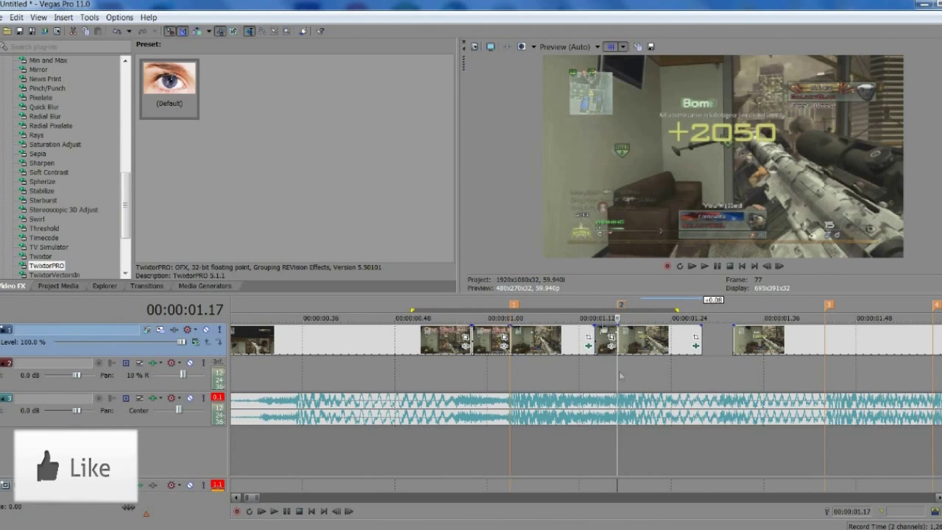
scroll(615, 339, "down", 3)
left_click_drag(645, 337, 772, 337)
left_click_drag(573, 342, 619, 331)
left_click(619, 331)
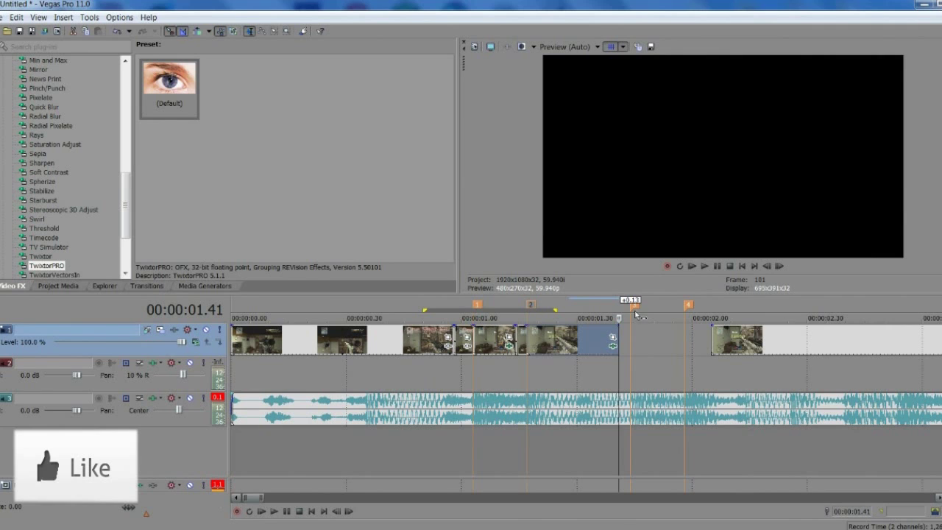
left_click_drag(763, 349, 674, 347)
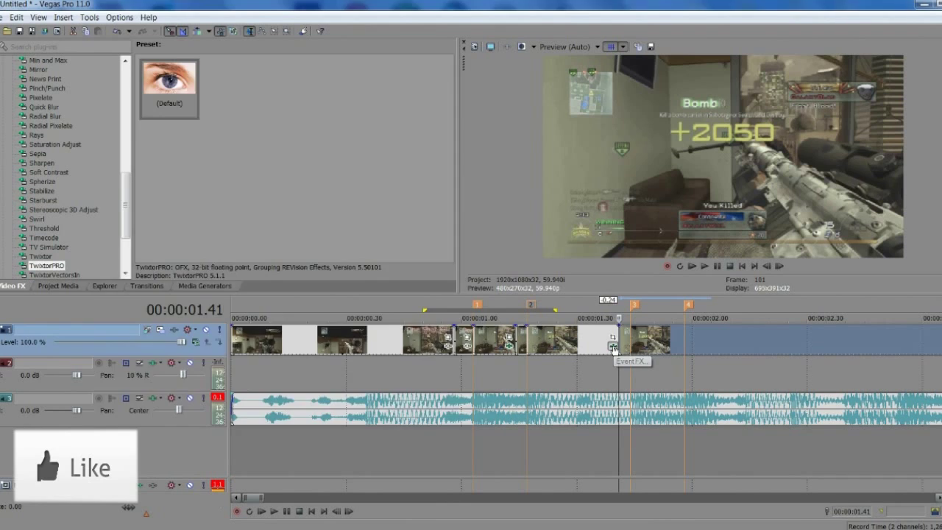
Step: Enable Speed % keyframe animation in the piece's TwixtorPRO settings and add a keyframe of 100 at its end, 00:00:01.41
left_click(613, 346)
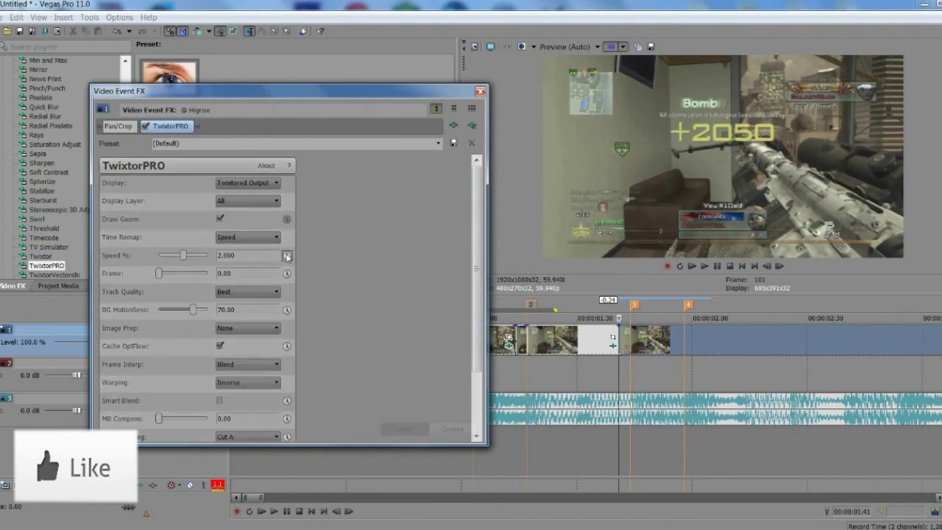
left_click_drag(362, 91, 369, 163)
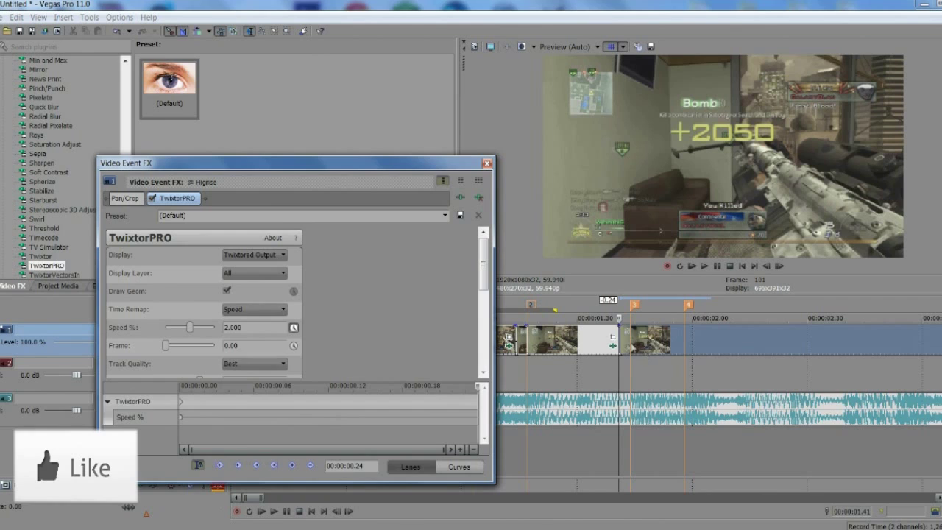
left_click(250, 326)
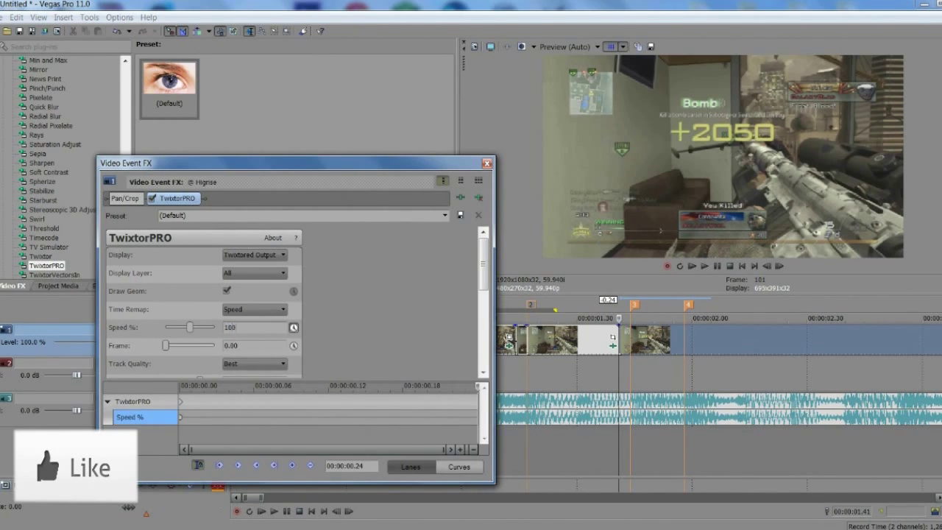
type("100")
key("Return")
Step: Add a Speed % keyframe of 2 three frames before the piece's end, at 00:00:01.38, and close the effect settings
left_click(764, 268)
left_click(764, 268)
left_click(764, 267)
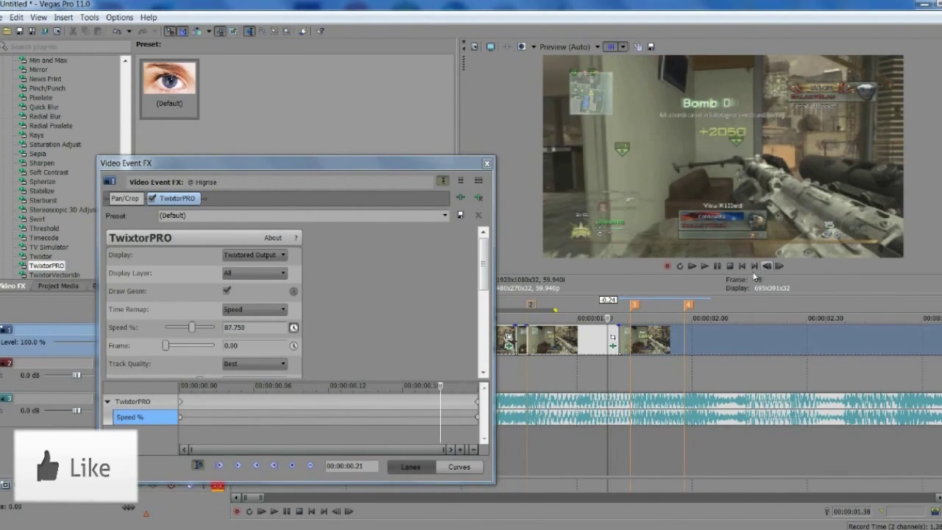
left_click(247, 327)
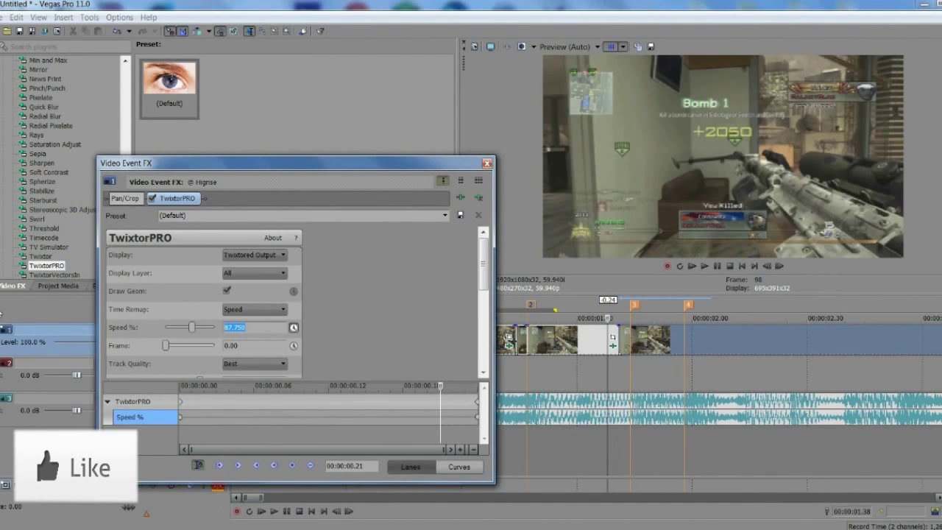
type("2")
key("Return")
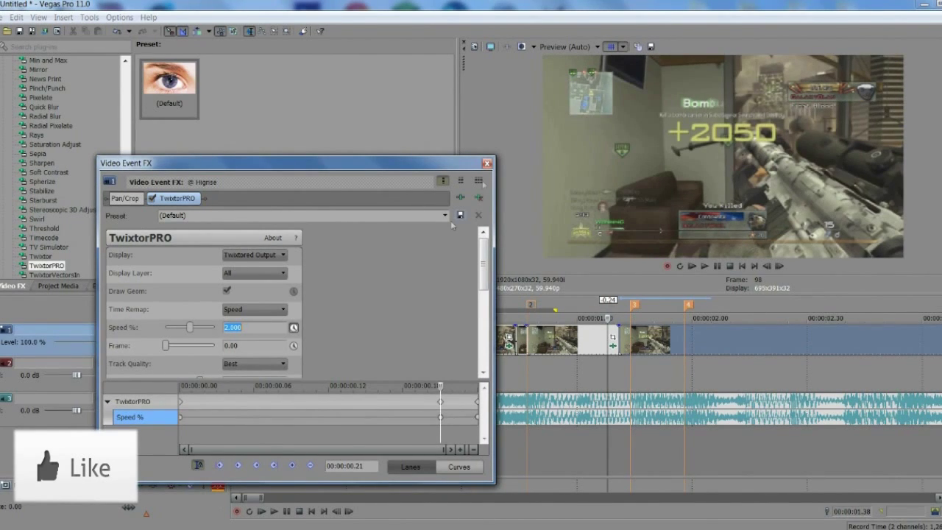
left_click(486, 164)
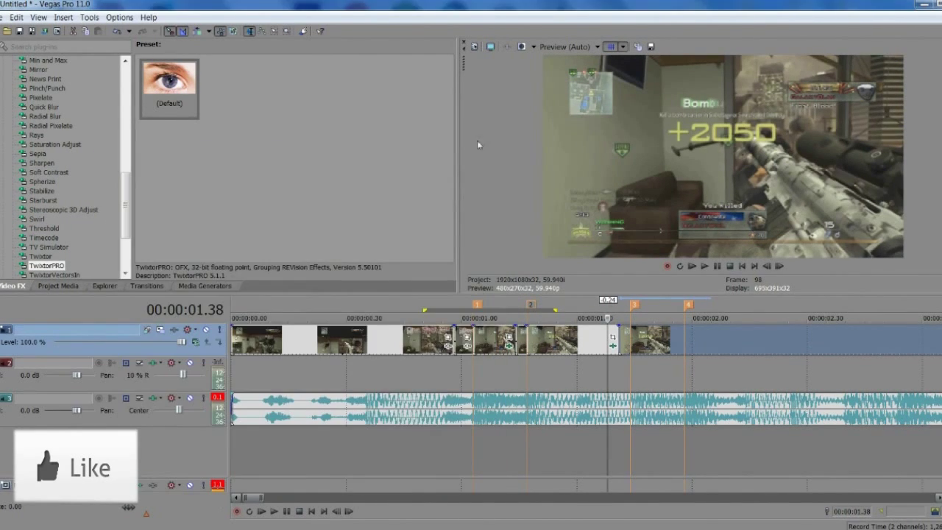
Step: Split the remaining clip at 00:00:01.52, speed up its first piece to end at marker 3, and move the rest against it
left_click(719, 266)
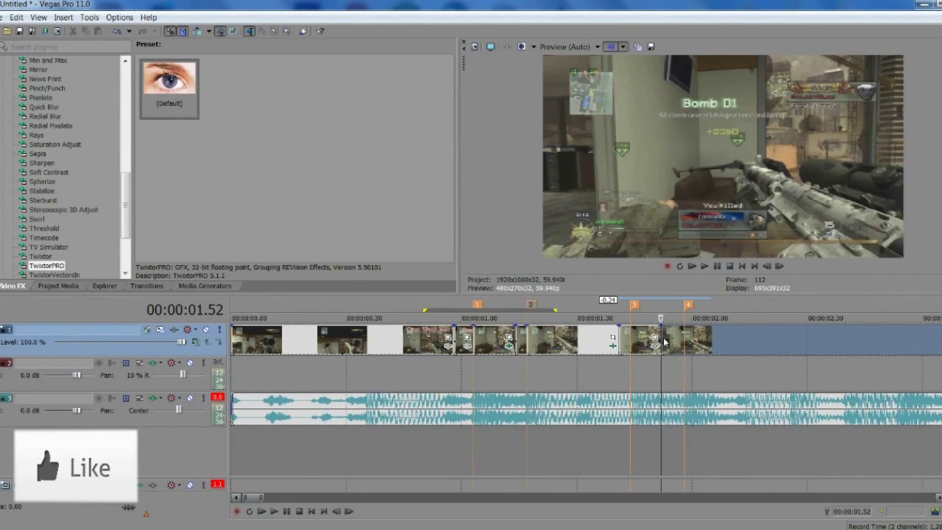
left_click_drag(658, 340, 629, 342)
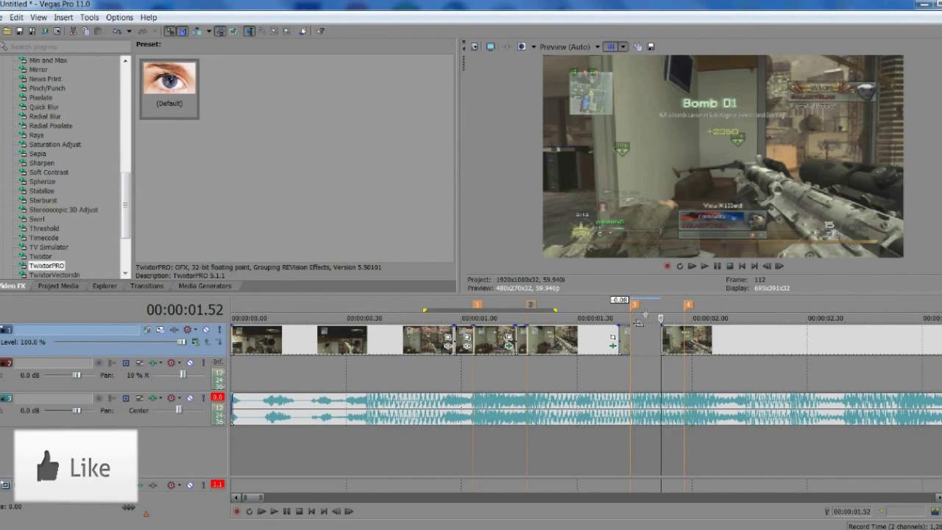
left_click_drag(722, 352, 693, 353)
Step: Split the clip three frames after marker 3, at 00:00:01.47, move the remainder away and extend the new piece's end by 9 frames
left_click(632, 338)
key("Right")
key("Right")
key("Right")
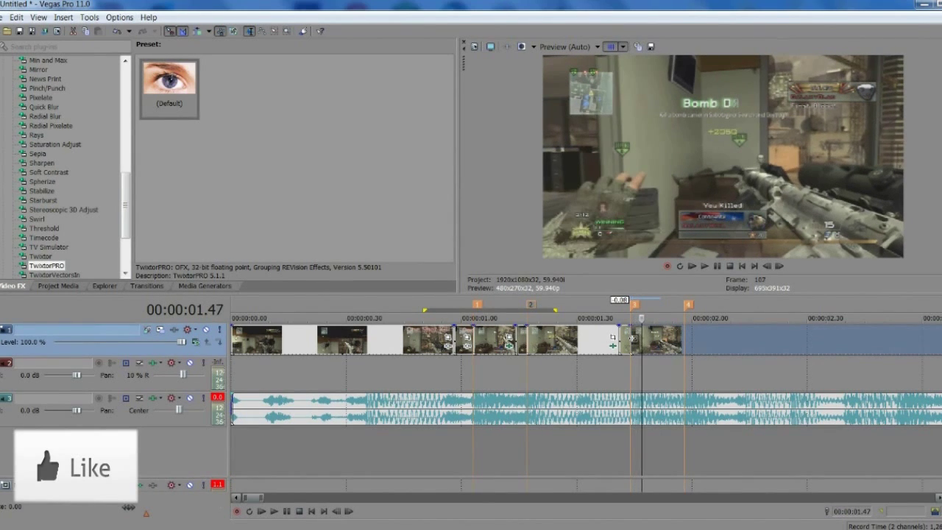
key("ctrl+v")
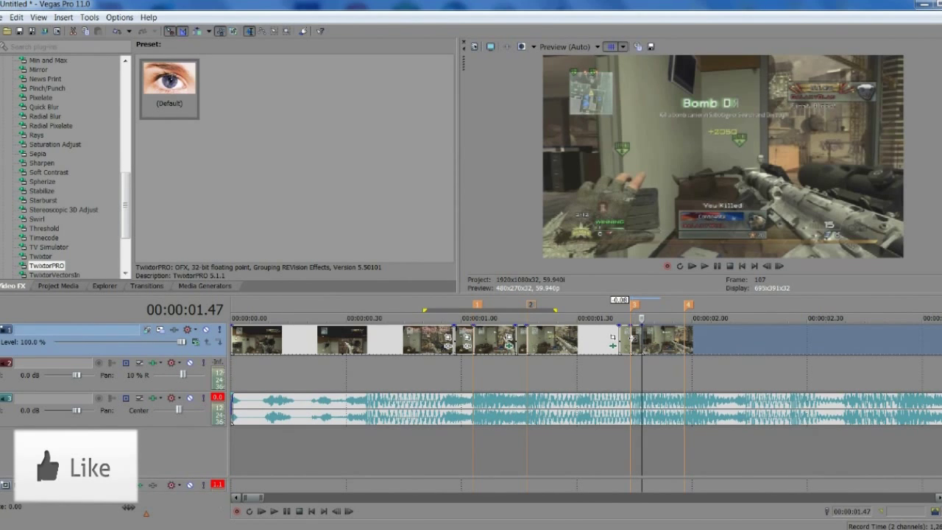
left_click_drag(660, 352, 725, 352)
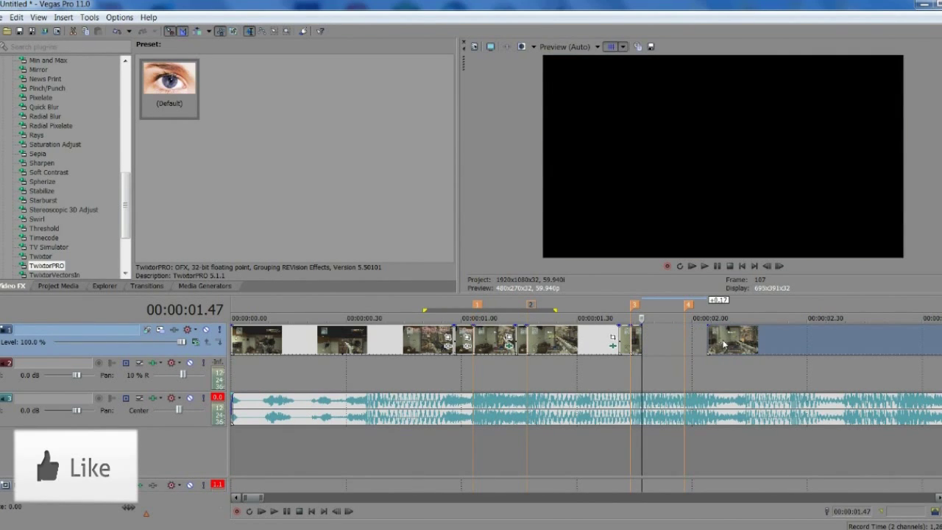
left_click_drag(642, 338, 673, 340)
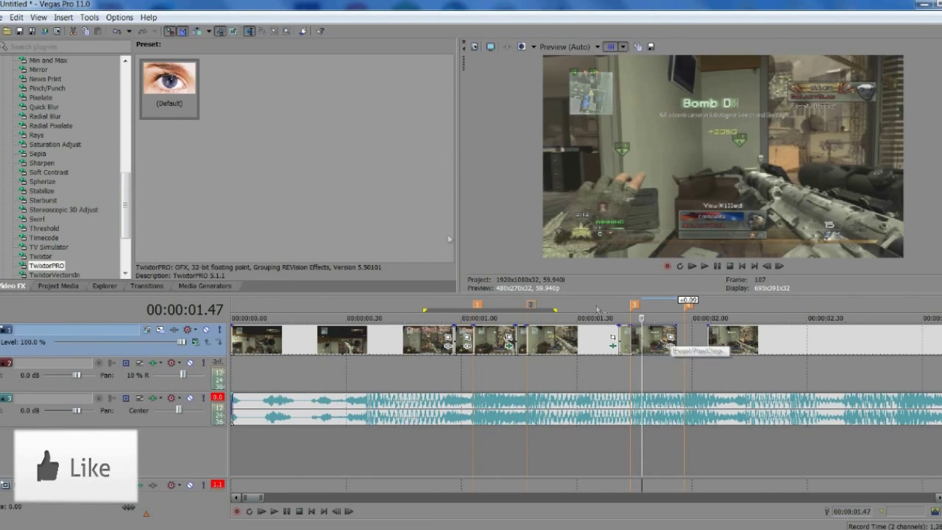
Step: Apply the default TwixtorPRO effect to the piece after marker 3, set Speed % to 2 and close its settings
left_click_drag(170, 74, 652, 345)
double_click(265, 326)
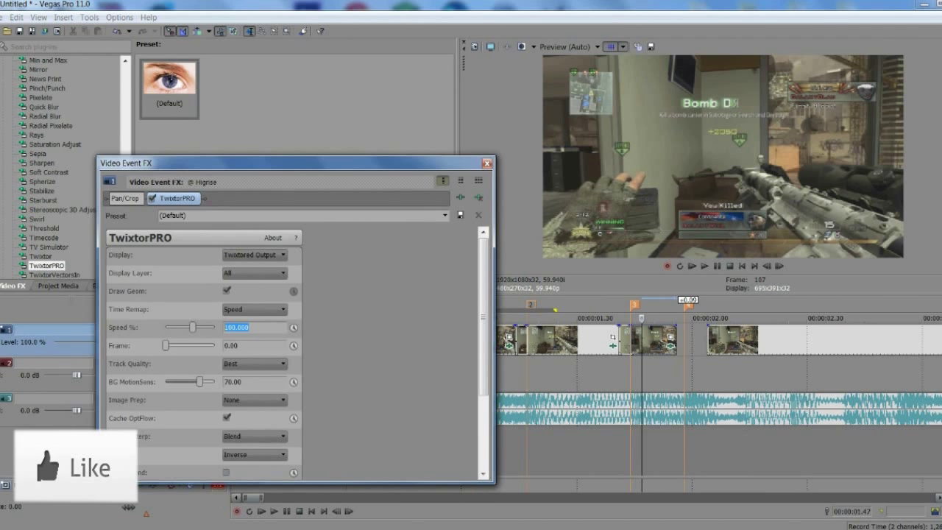
type("2")
key("Return")
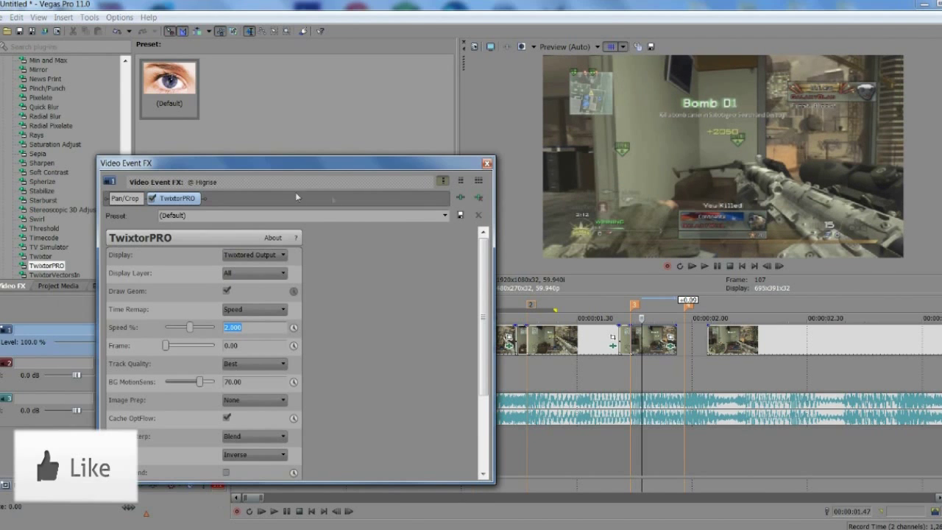
left_click(488, 163)
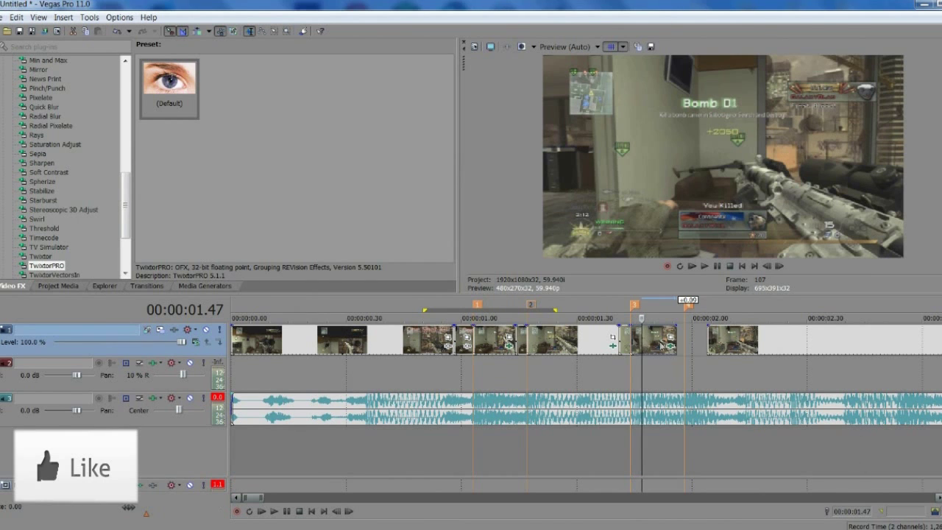
Step: Step frame by frame around marker 3 to examine the transition from the sped-up piece into slow motion
left_click(622, 332)
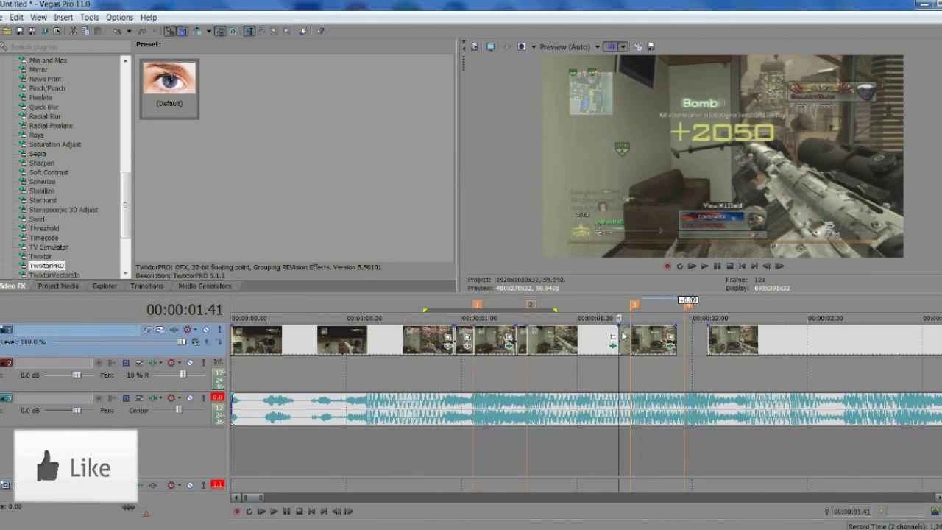
left_click(630, 333)
key("Right")
key("Right")
key("Right")
key("Right")
key("Right")
key("Right")
key("Right")
key("Right")
key("Right")
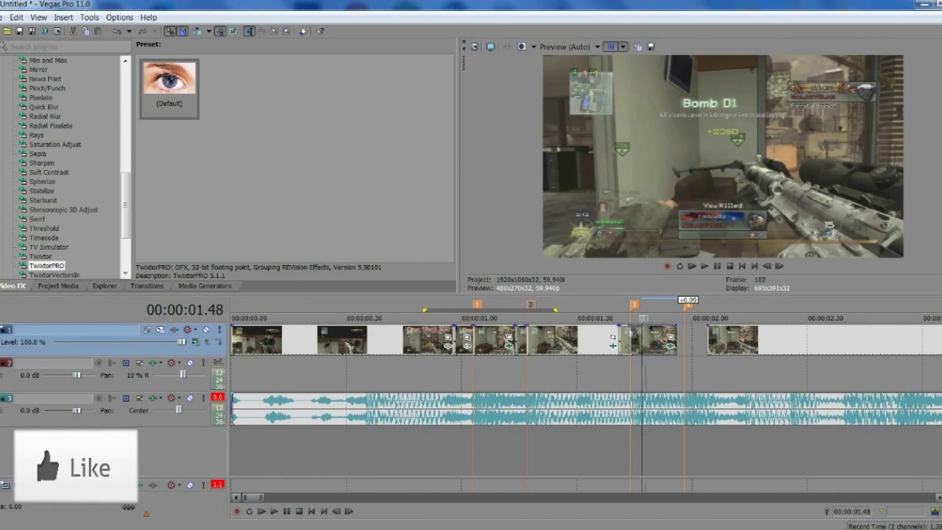
key("Left")
key("Left")
key("Left")
key("Left")
key("Left")
key("Left")
Step: Adjust the slow-motion piece's end so it stops at 00:00:01.55, three frames before marker 4
left_click_drag(677, 334, 684, 336)
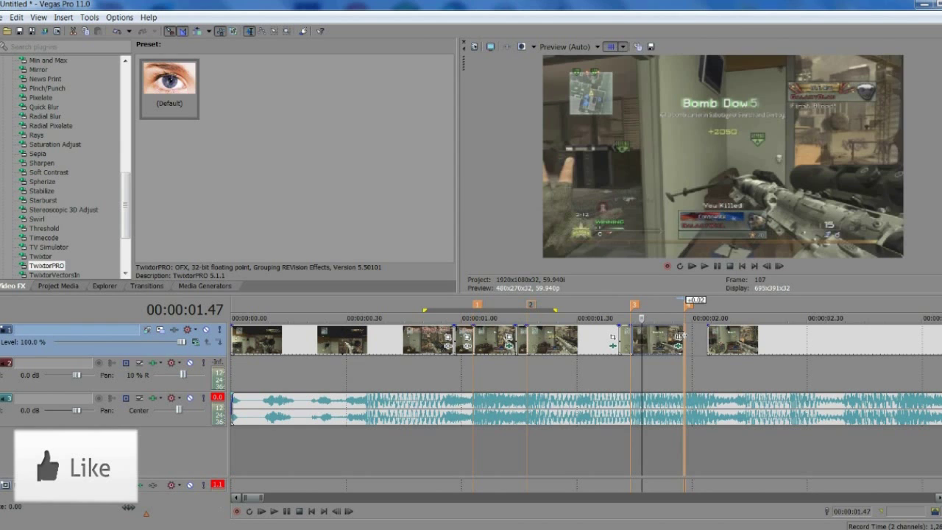
left_click(677, 334)
scroll(676, 334, "up", 2)
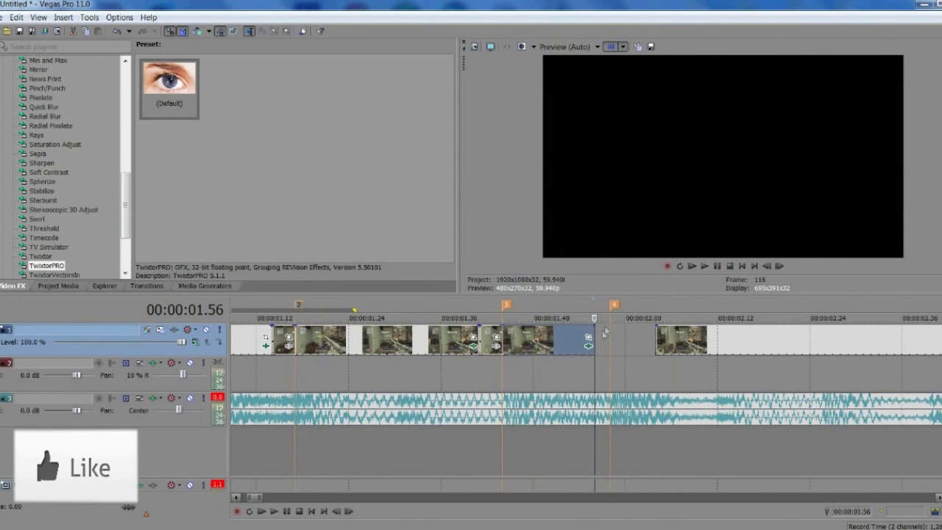
left_click_drag(594, 337, 583, 337)
left_click(615, 307)
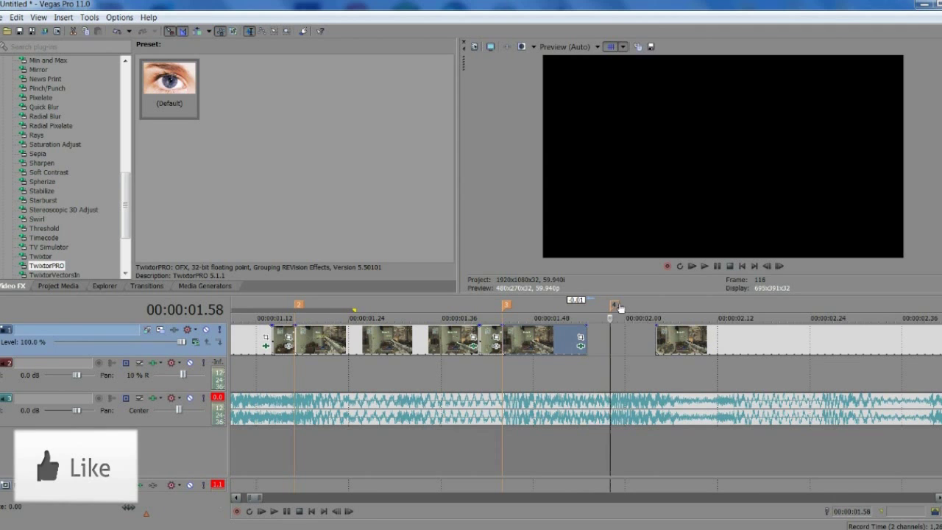
Step: Animate TwixtorPRO's Speed % on the slow-motion piece and keyframe it to 100 at the piece's end, 00:00:00.11
left_click(586, 337)
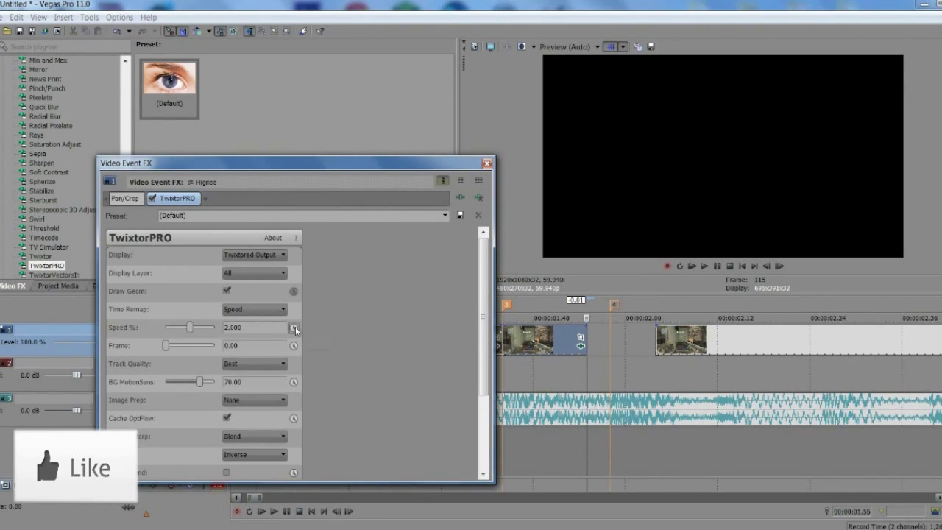
left_click(294, 329)
mouse_move(312, 156)
left_mouse_down()
mouse_move(239, 421)
mouse_move(321, 156)
left_mouse_up()
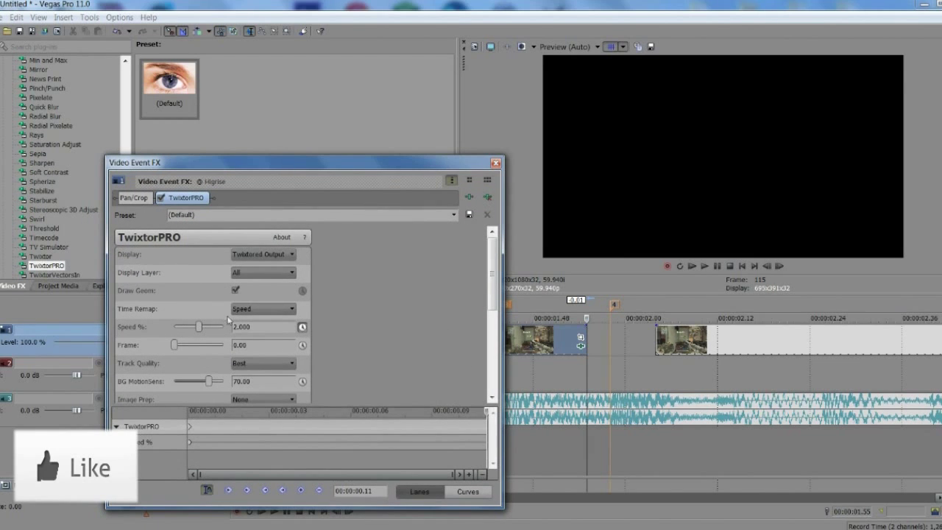
left_click(256, 326)
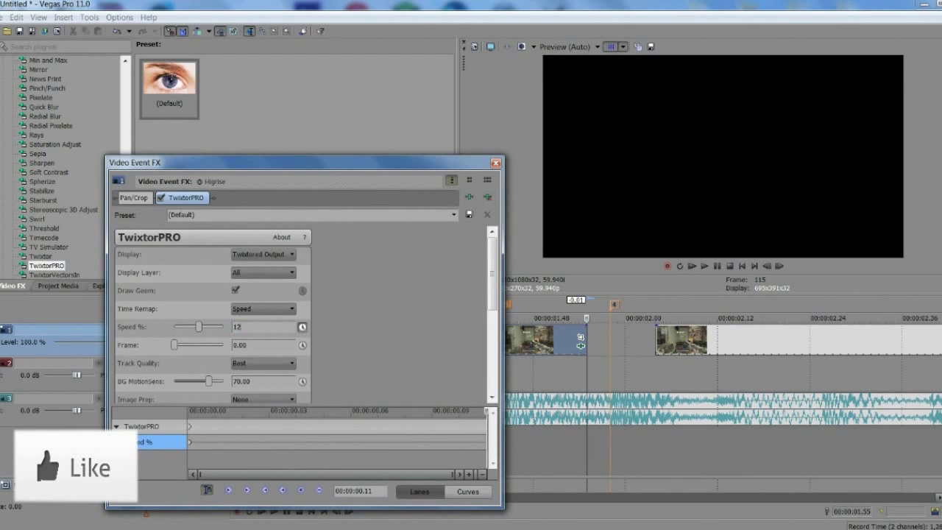
type("100")
key("Return")
Step: Add a Speed % keyframe of 2 at 00:00:00.08, three frames before the piece's end, and close the effect settings
left_click(767, 266)
left_click(767, 266)
left_click(767, 265)
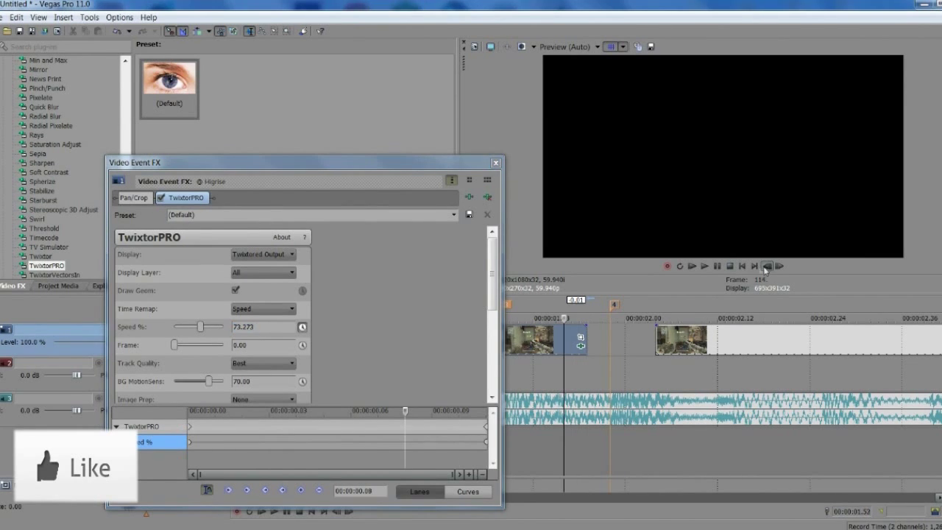
left_click_drag(254, 327, 166, 305)
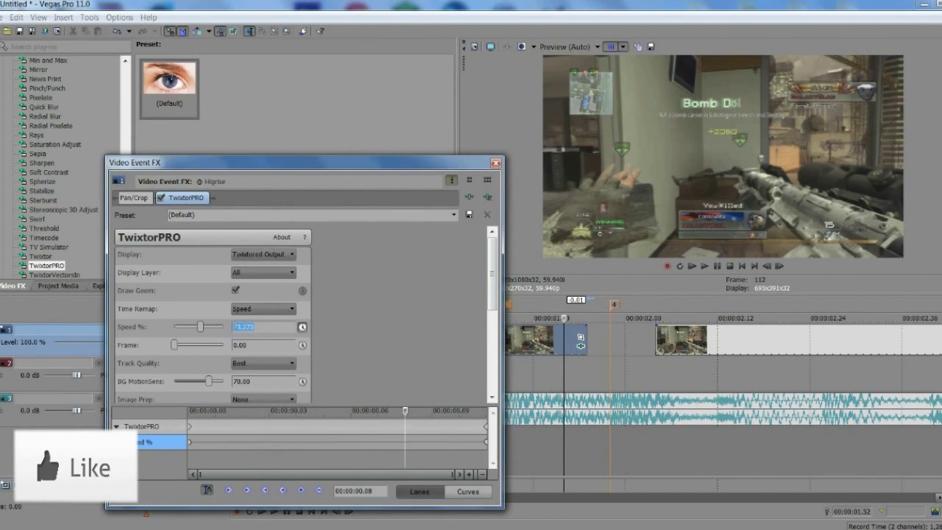
type("2")
key("Return")
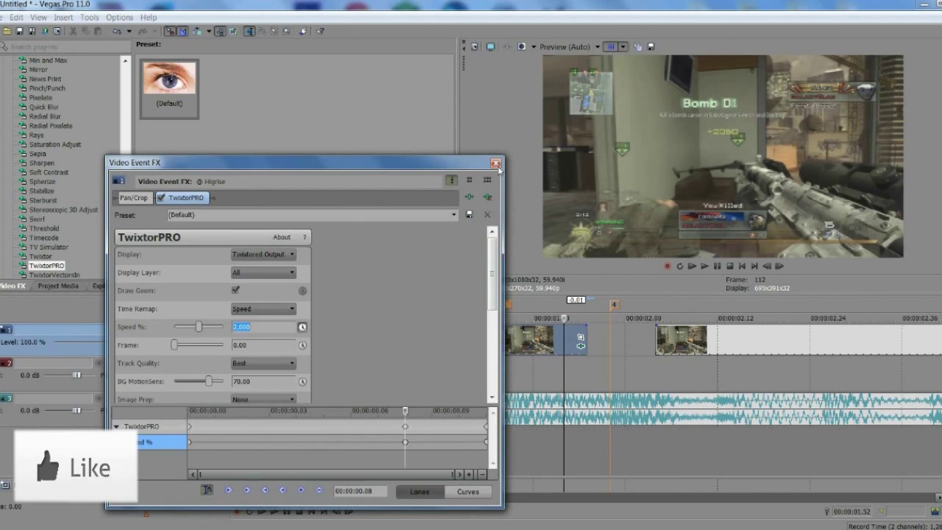
left_click(495, 164)
Step: Move the remaining clip against the slow-motion piece's end and split it at 00:00:02.07
left_click(754, 343)
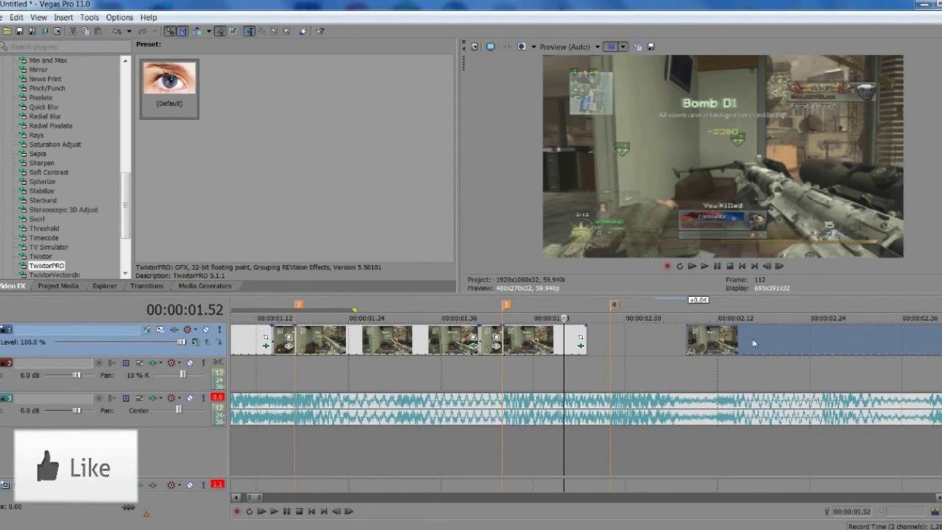
left_click_drag(754, 343, 593, 338)
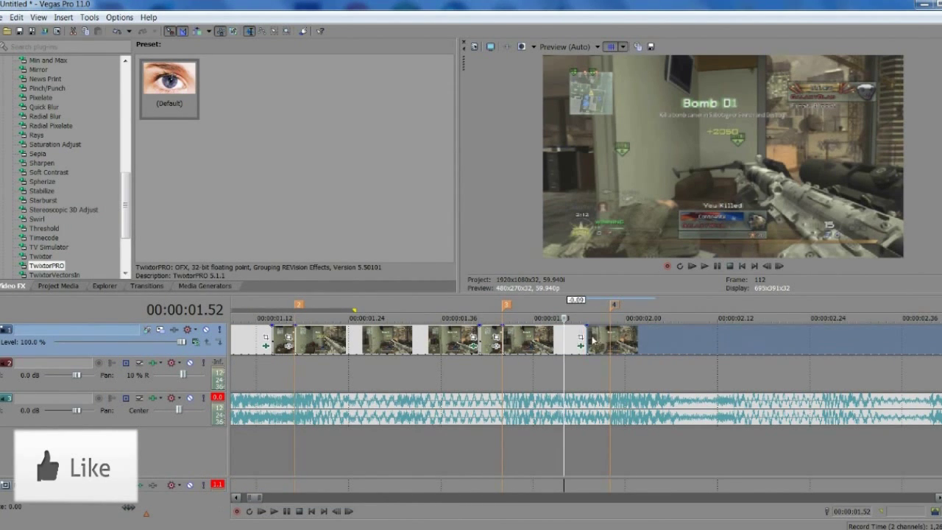
left_click(591, 339)
left_click(718, 266)
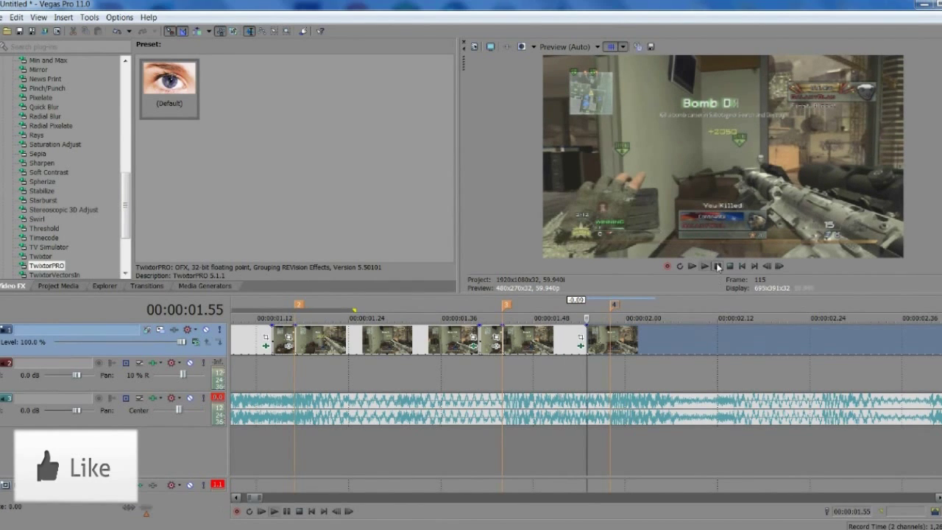
left_click(718, 267)
key("Left")
key("Left")
key("Left")
key("Left")
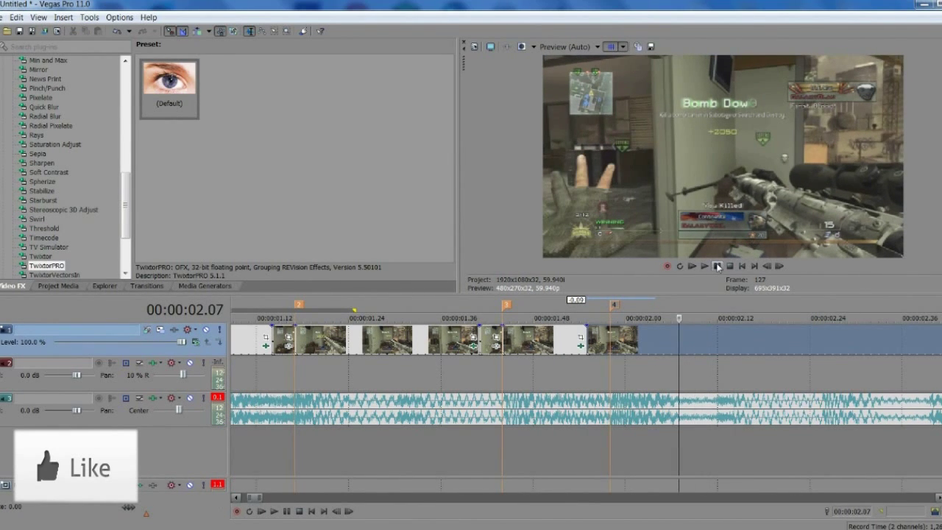
key("ctrl+v")
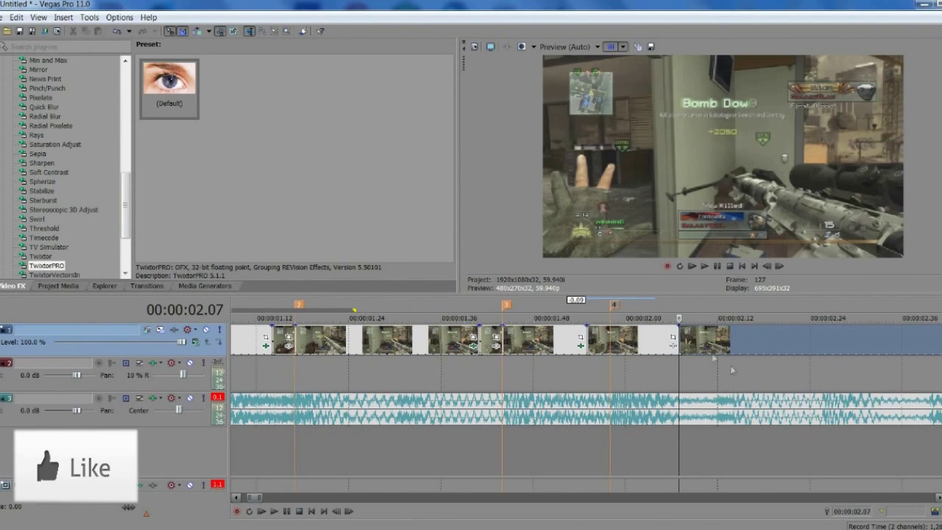
Step: Speed up the newly split piece so it ends at marker 4, and move the remaining clip against it
left_click_drag(675, 339, 609, 339)
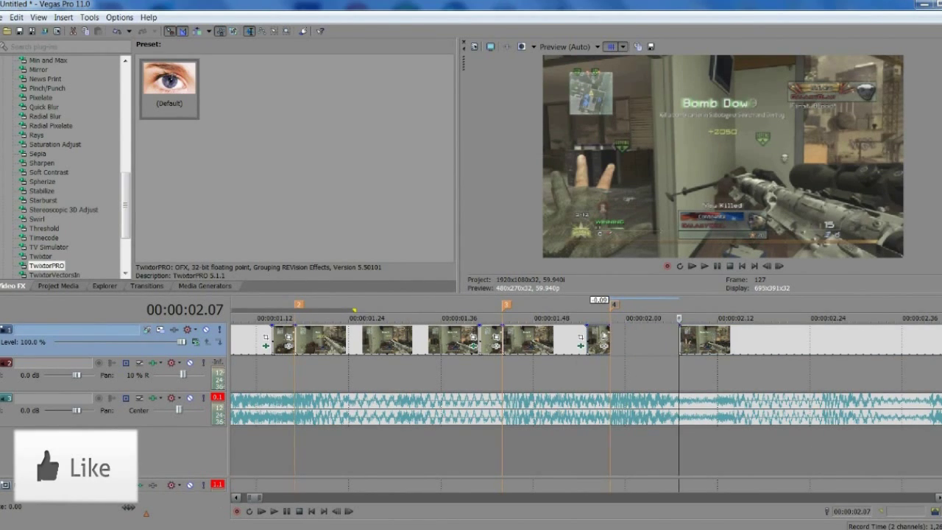
left_click_drag(698, 346, 628, 347)
Step: Split the remaining clip three frames after marker 4, at 00:00:02.01
left_click(609, 339)
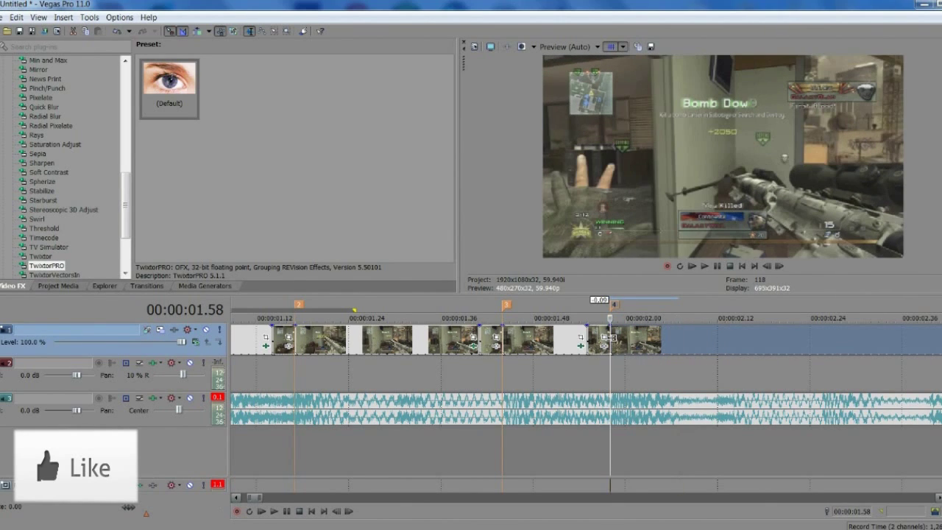
key("Right")
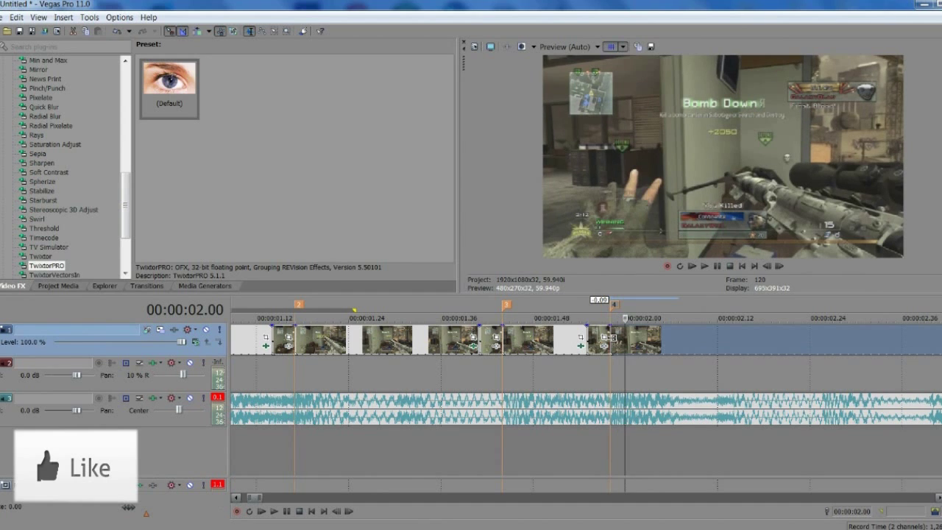
key("Right")
key("s")
Step: Move the remainder away from the piece after marker 4 and extend that piece's end by 14 frames
scroll(795, 315, "up", 1)
left_click_drag(618, 350, 905, 346)
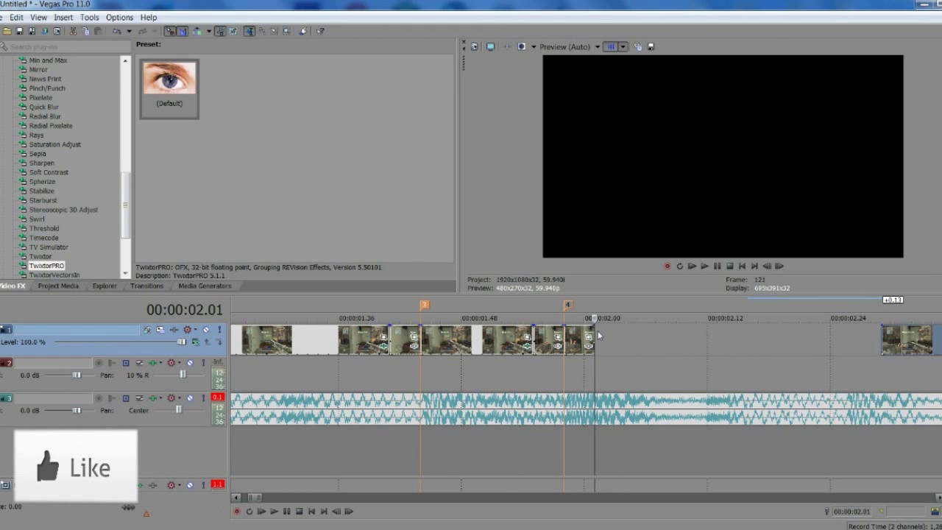
left_click_drag(595, 339, 736, 343)
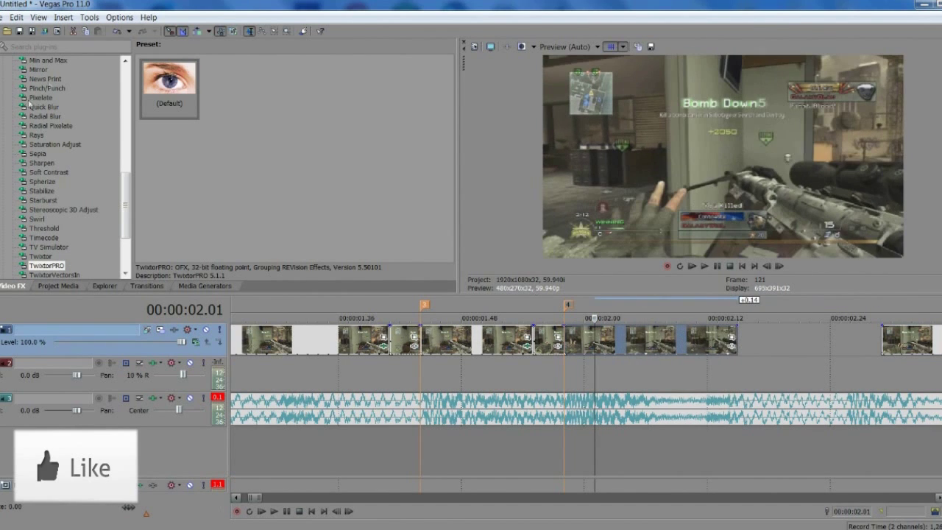
Step: Apply the default TwixtorPRO effect to the extended piece after marker 4, set Speed % to 2 and close its settings
left_click_drag(170, 88, 699, 347)
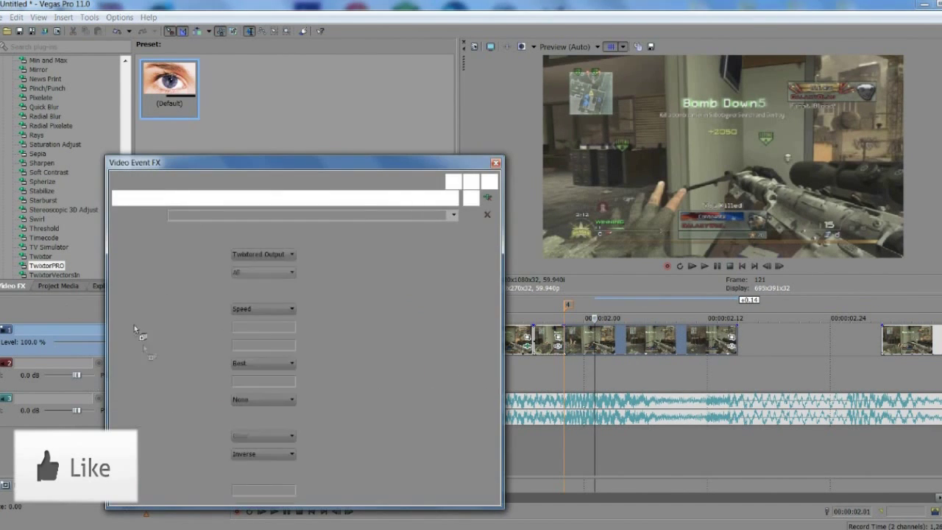
double_click(248, 327)
type("2")
key("Return")
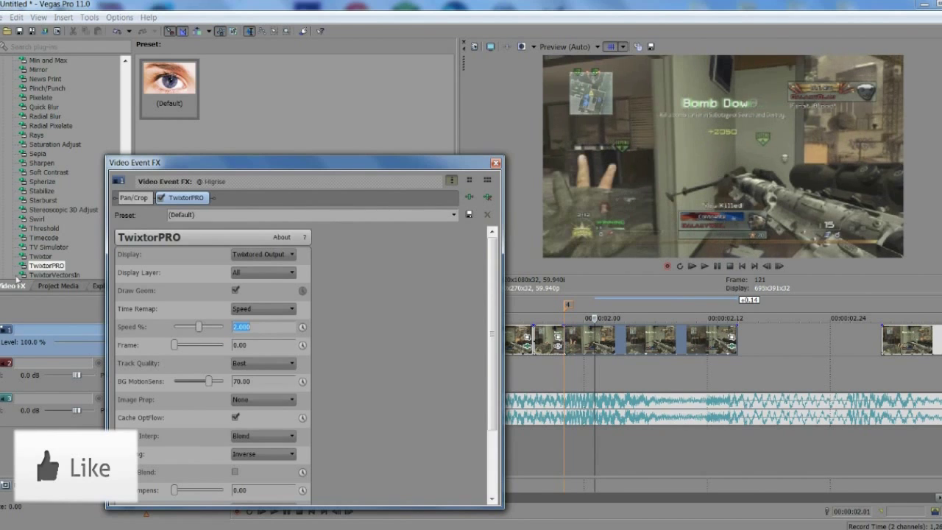
left_click(496, 163)
Step: Play the range from 00:00:00.31 to 00:00:02.12 to review the sync, and return to the project start
scroll(569, 364, "down", 3)
left_click_drag(569, 363, 310, 335)
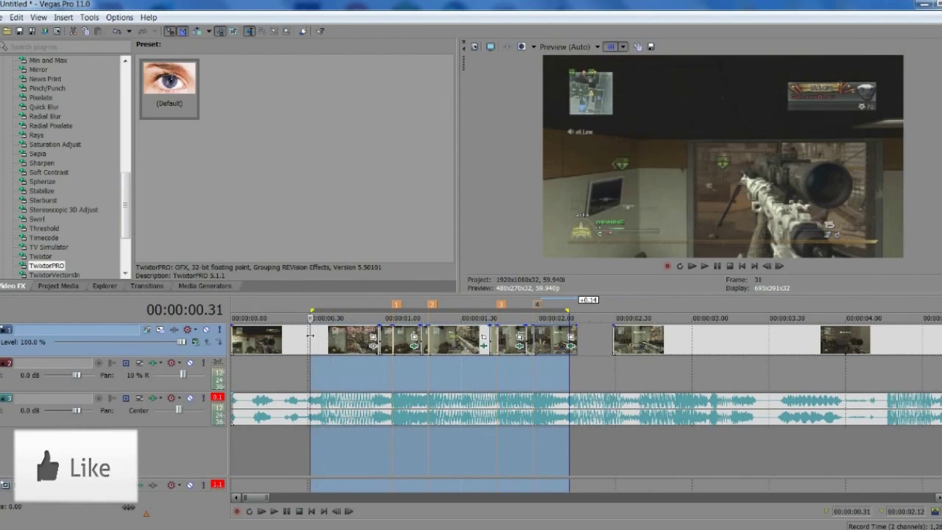
left_click(310, 336)
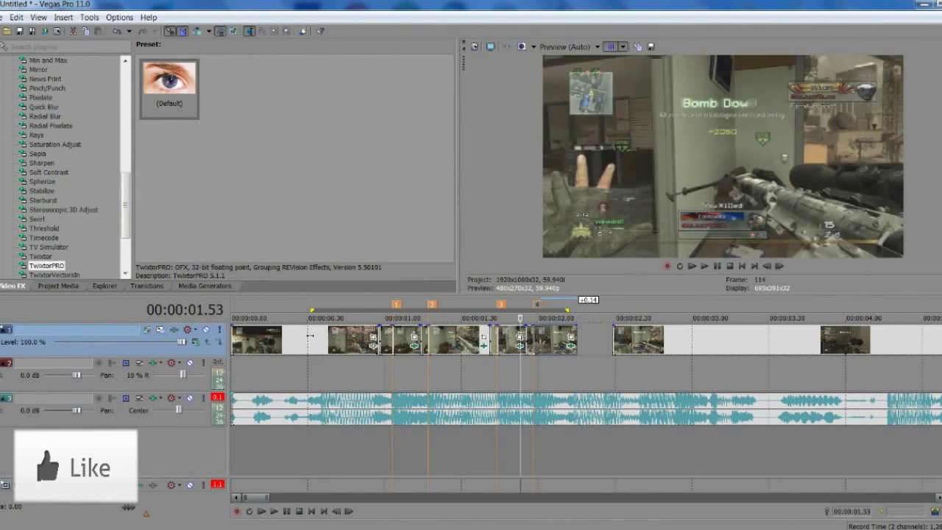
key("space")
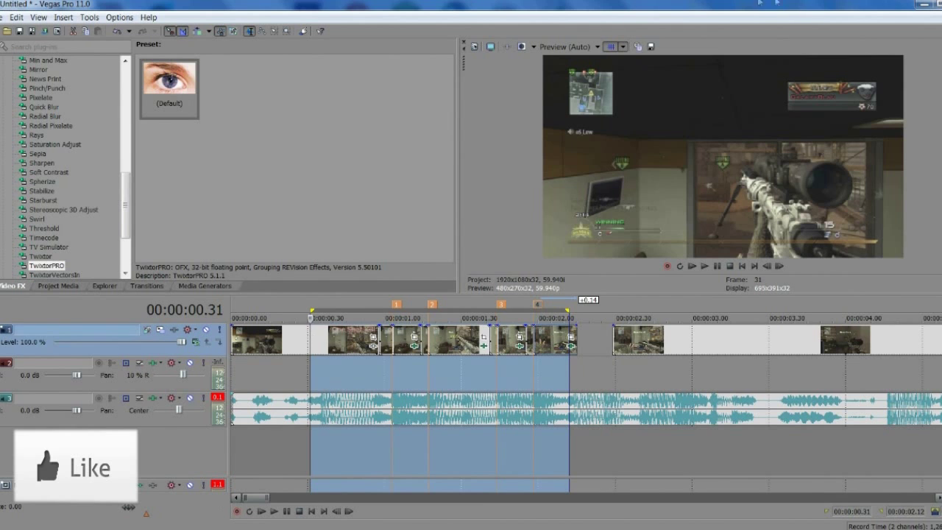
left_click(704, 265)
left_click(716, 268)
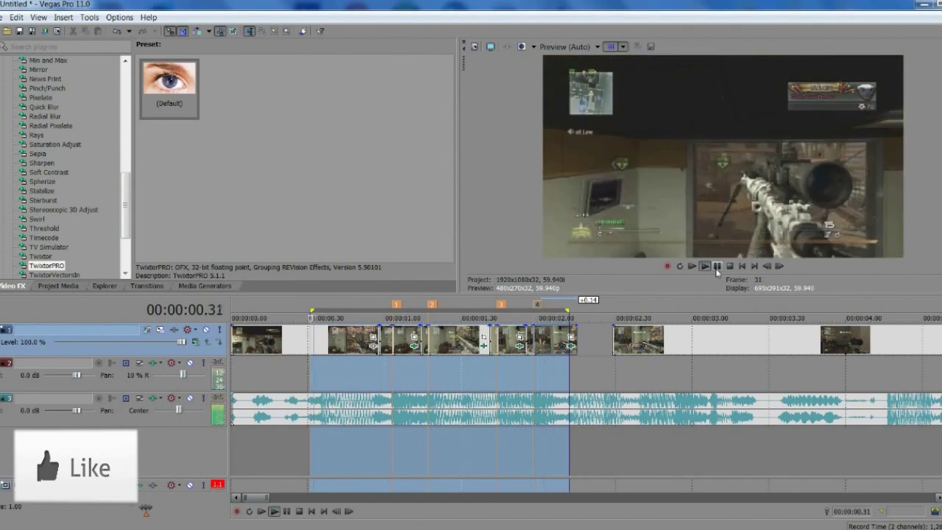
left_click(717, 268)
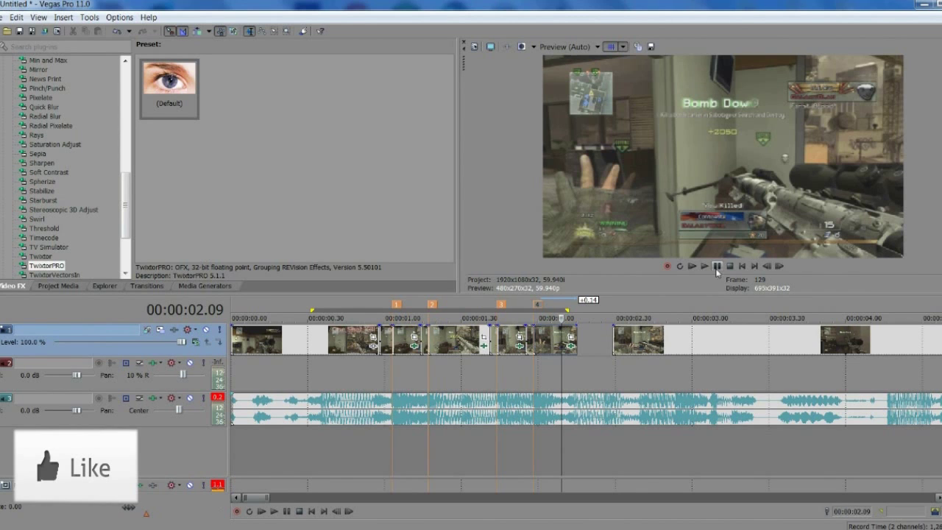
left_click(741, 268)
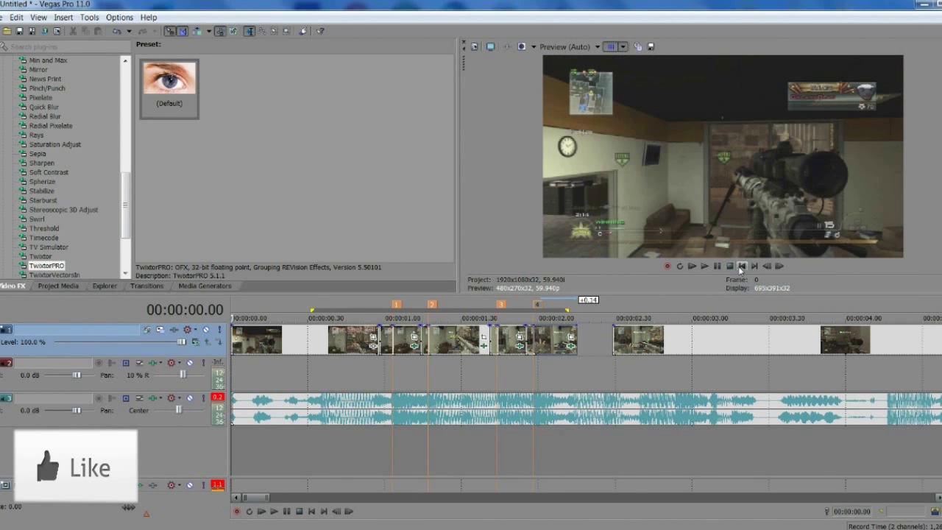
scroll(508, 416, "down", 5)
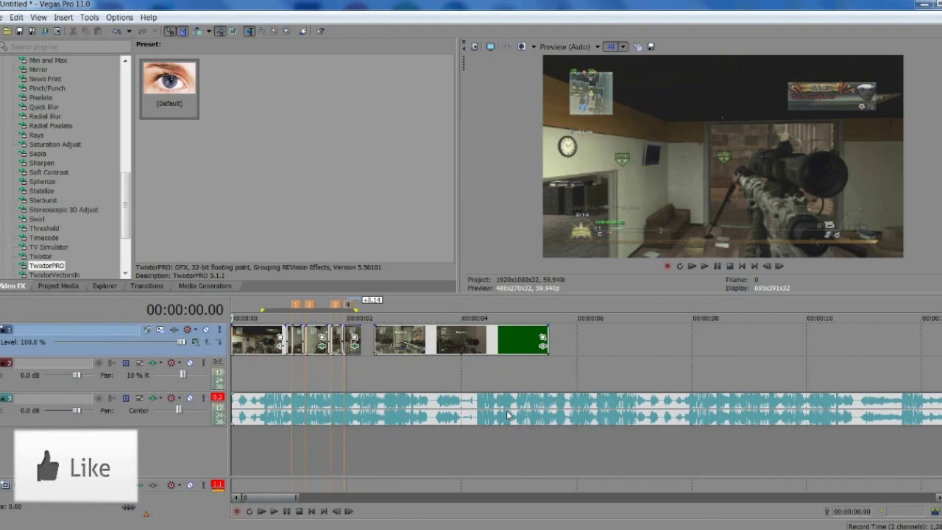